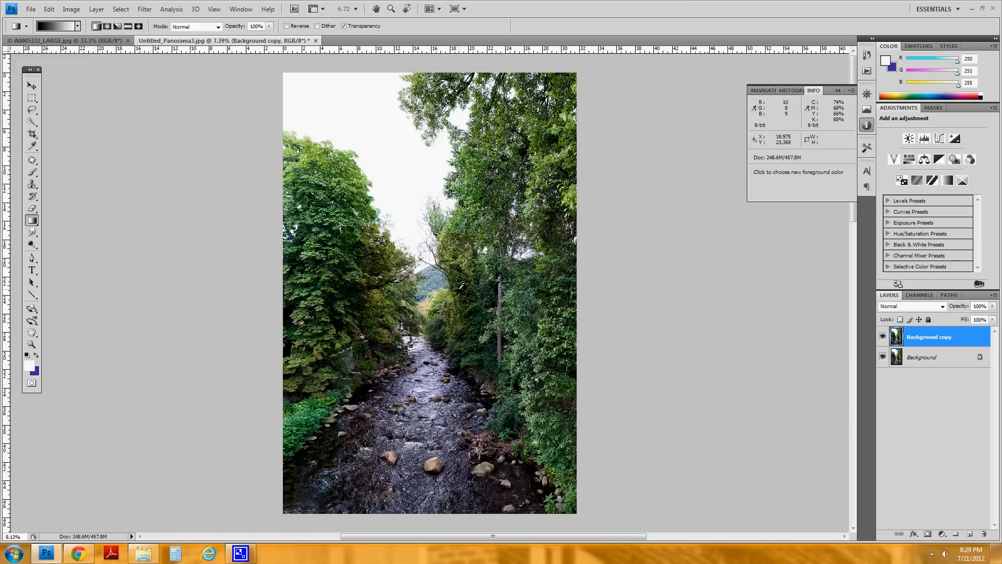
Examine the blown-out white sky and the tree edges against it in the river panorama.
scroll(468, 283, "up", 3)
left_click_drag(438, 306, 441, 242)
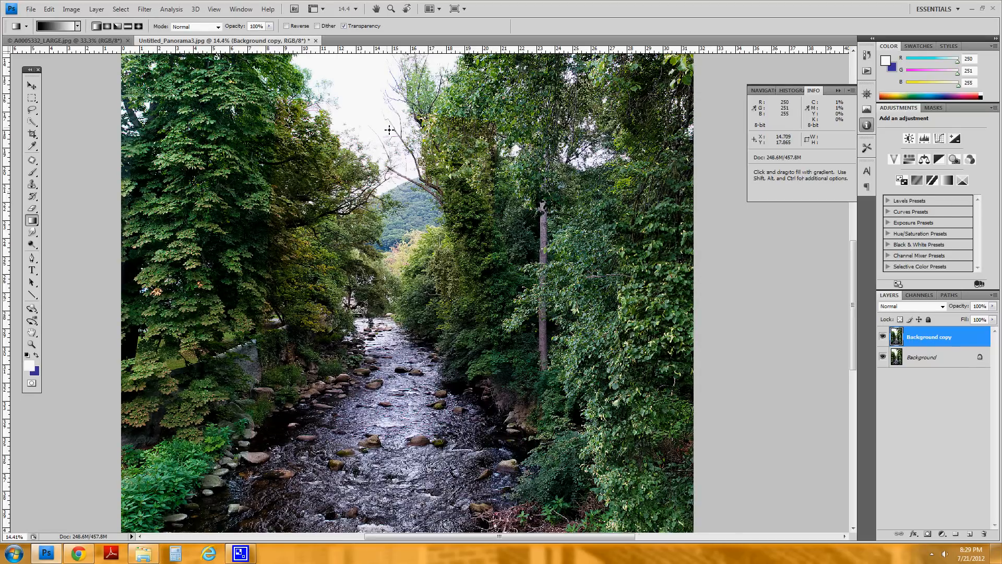
scroll(389, 130, "down", 2)
left_click_drag(464, 209, 491, 321)
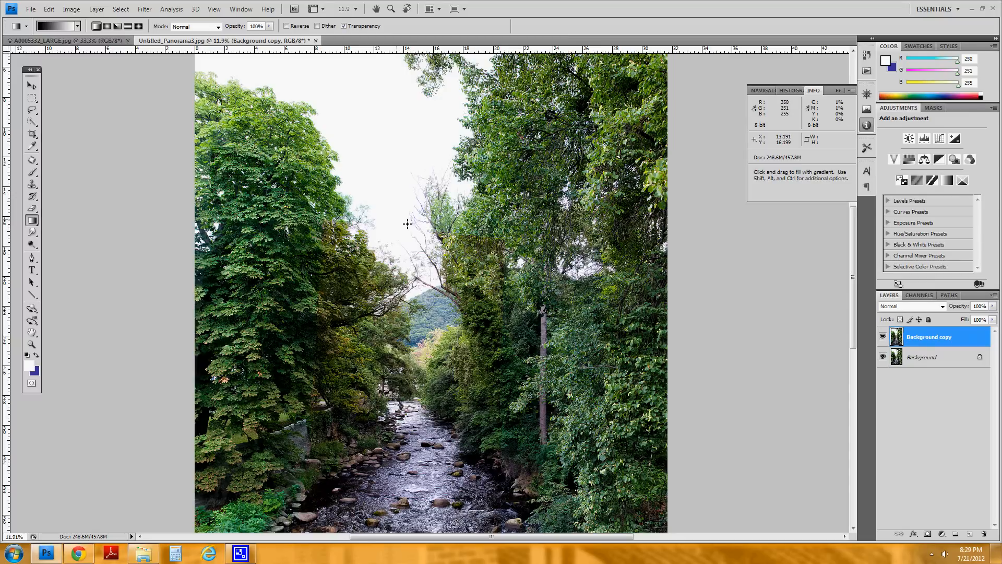
scroll(497, 201, "down", 3)
scroll(497, 202, "up", 1)
scroll(498, 200, "down", 1)
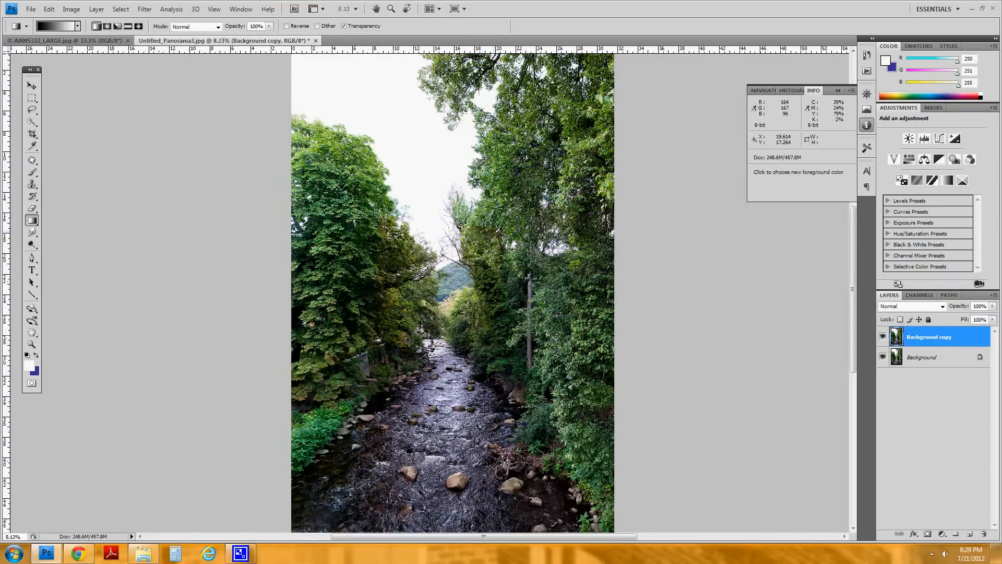
scroll(499, 230, "down", 1)
scroll(430, 182, "up", 4)
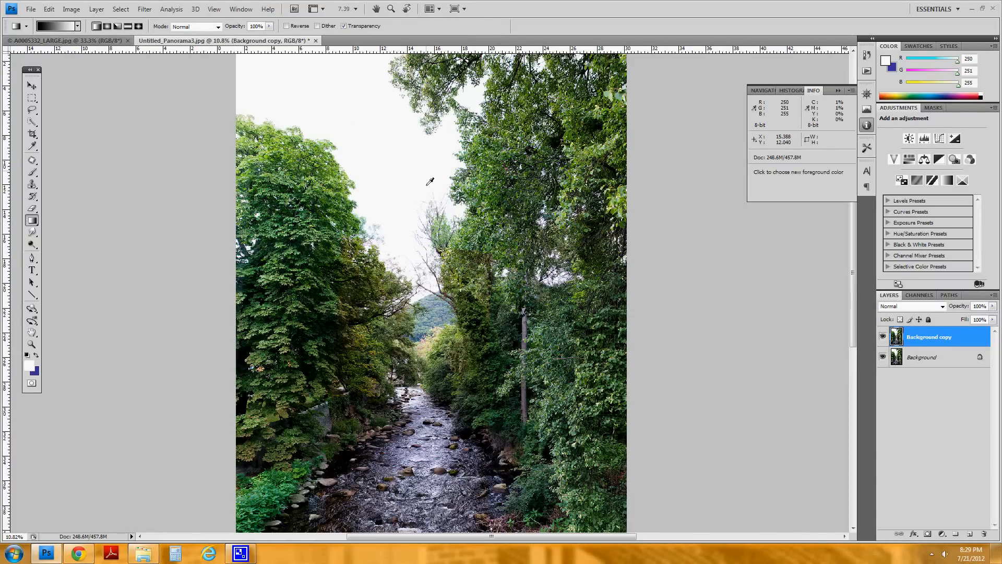
scroll(430, 181, "up", 3)
scroll(512, 246, "up", 3)
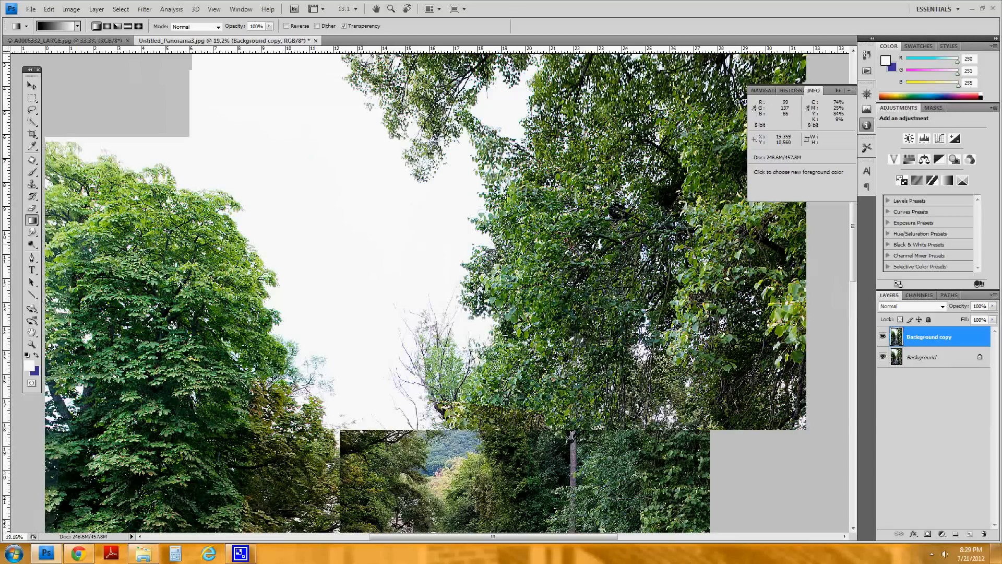
scroll(513, 246, "up", 3)
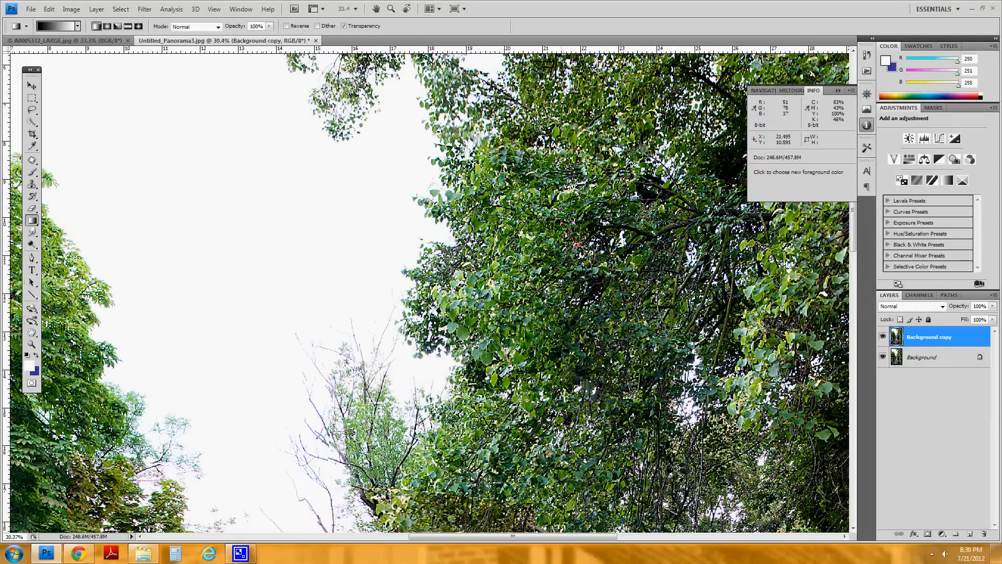
scroll(564, 245, "down", 3)
scroll(565, 246, "down", 2)
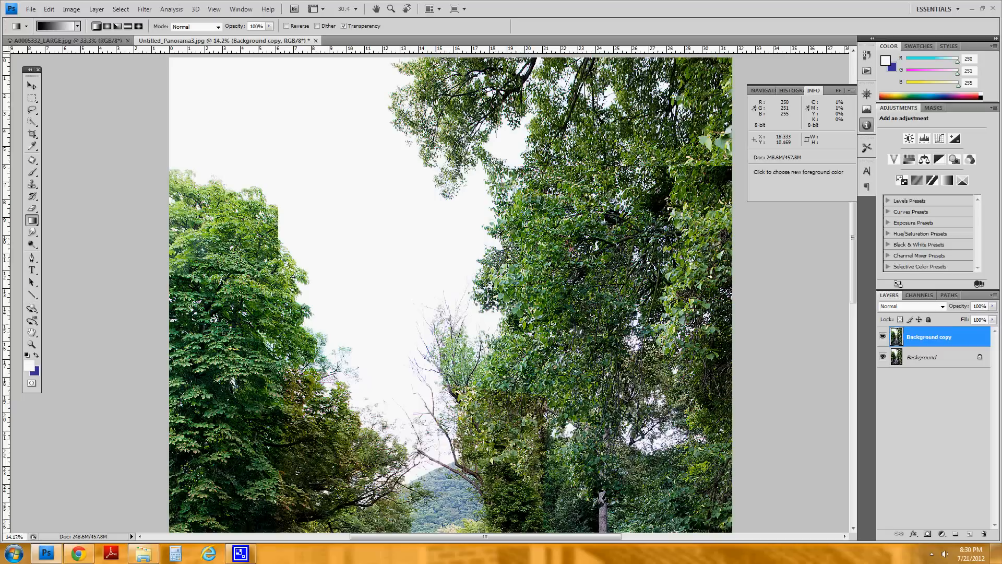
scroll(565, 246, "down", 1)
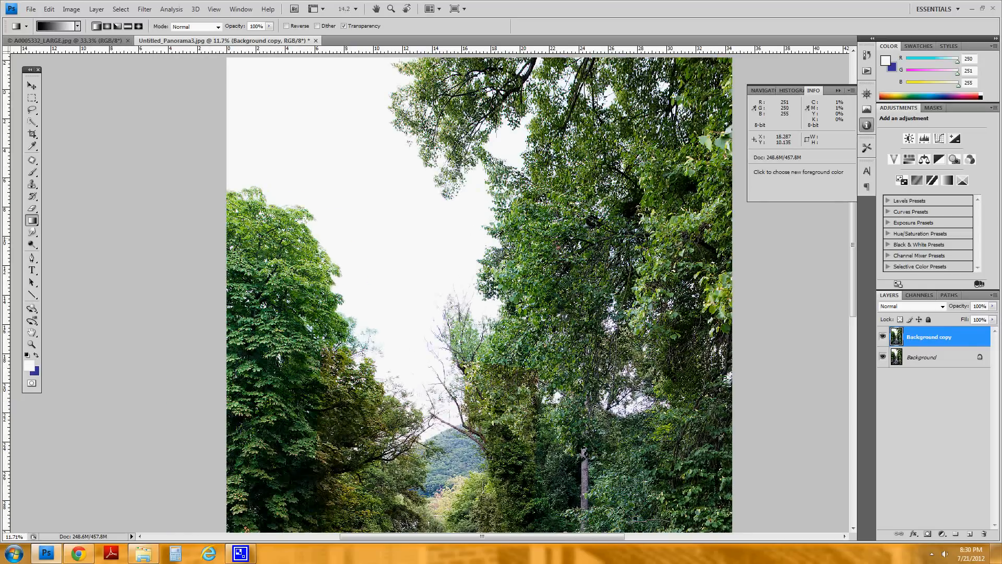
scroll(462, 259, "down", 1)
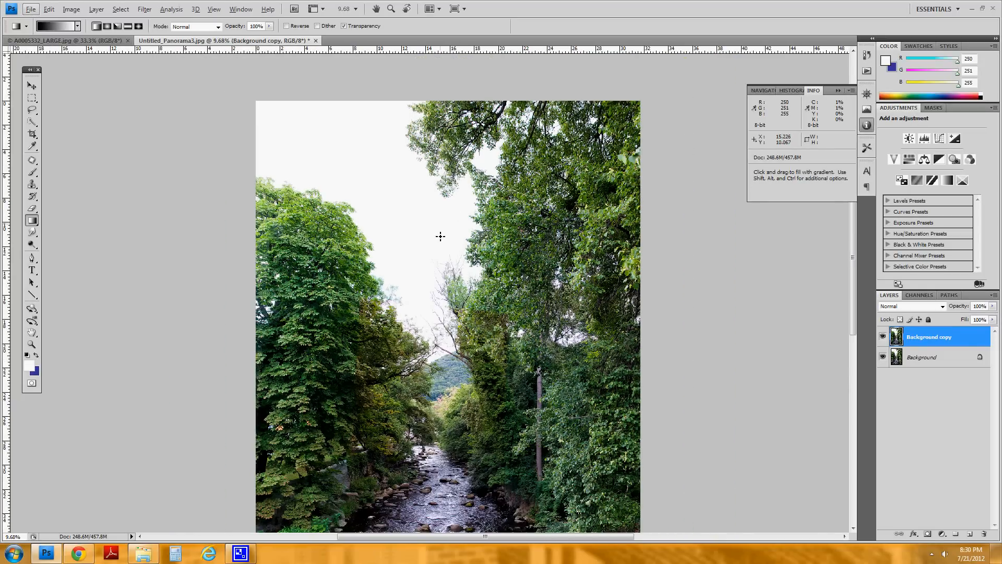
left_click_drag(440, 236, 421, 208)
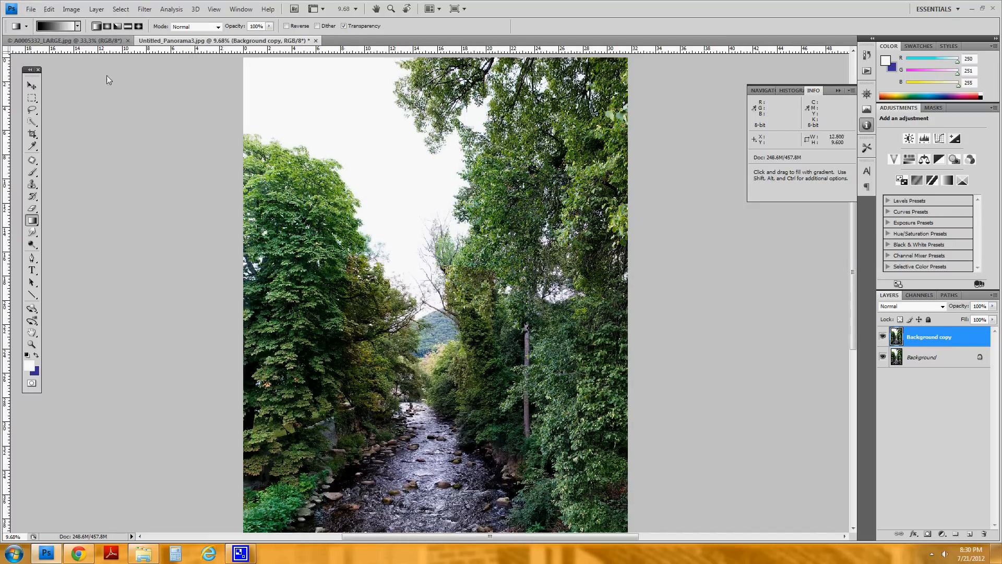
Copy the selected sky image from A0005332_LARGE.jpg and paste it directly above the Background layer of Untitled_Panorama3.jpg.
left_click(83, 41)
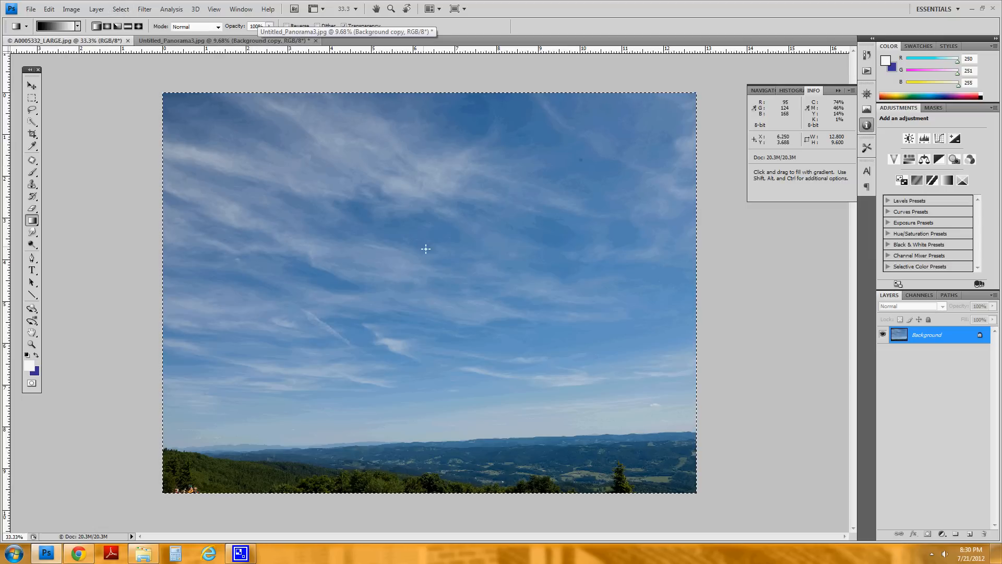
key("ctrl+c")
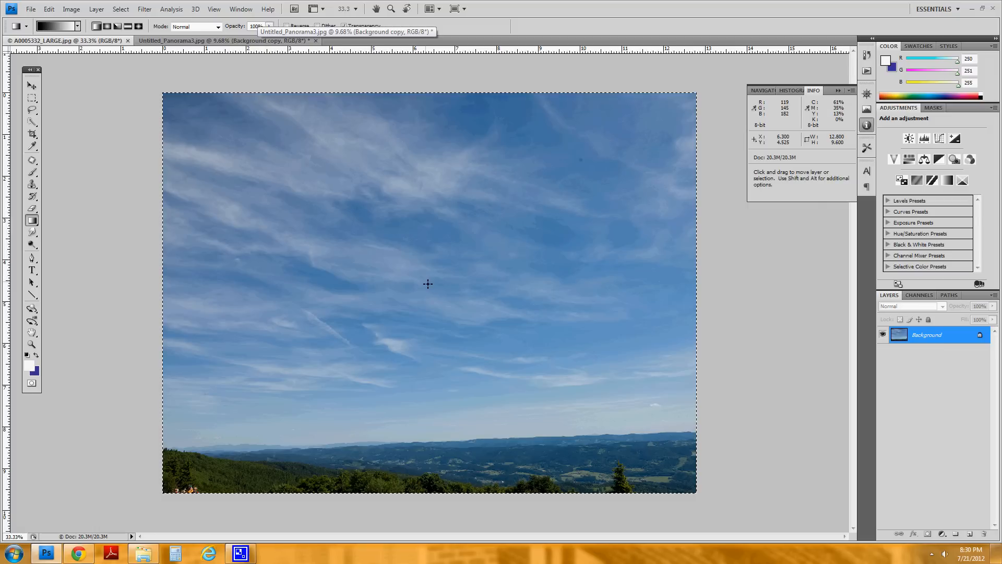
left_click(235, 42)
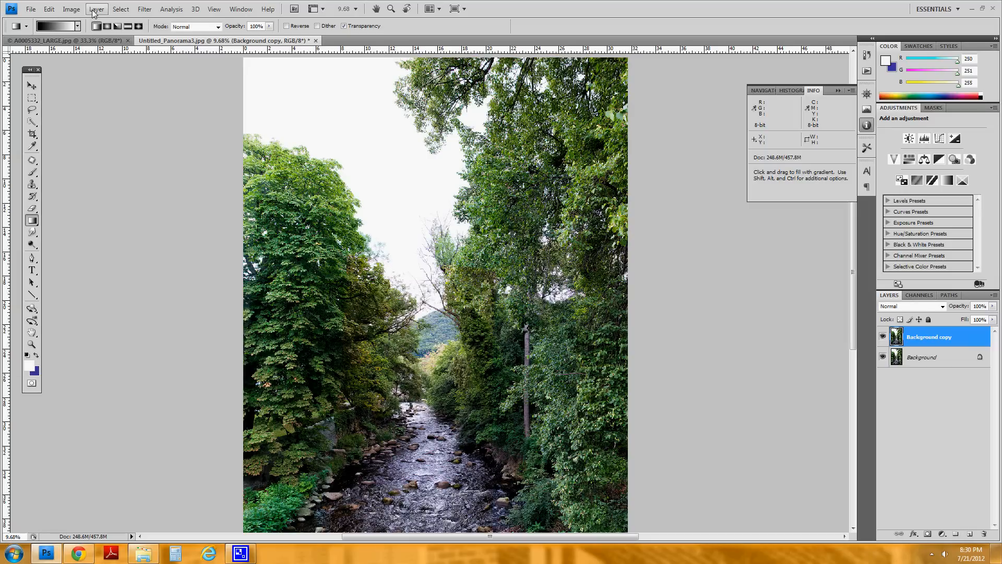
left_click(931, 361)
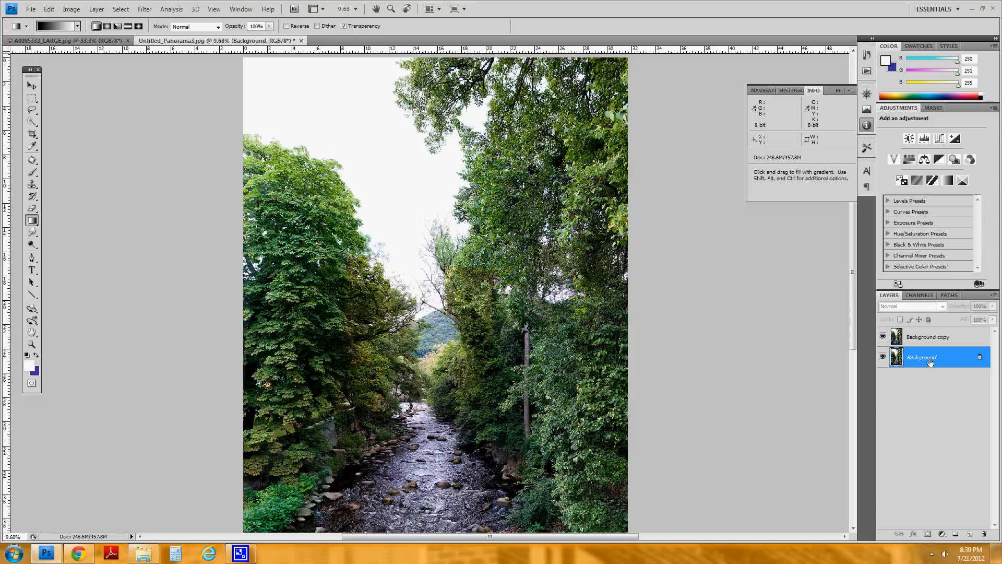
key("ctrl+shift+alt+n")
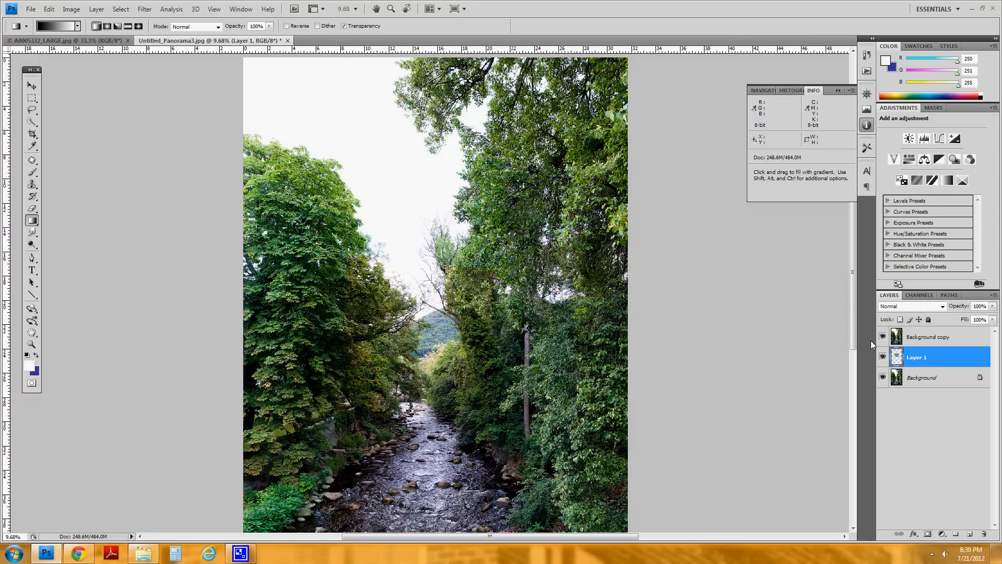
Hide the Background copy layer and enlarge the pasted sky proportionally to about 285%, spanning the full width of the photo's upper part.
left_click(883, 337)
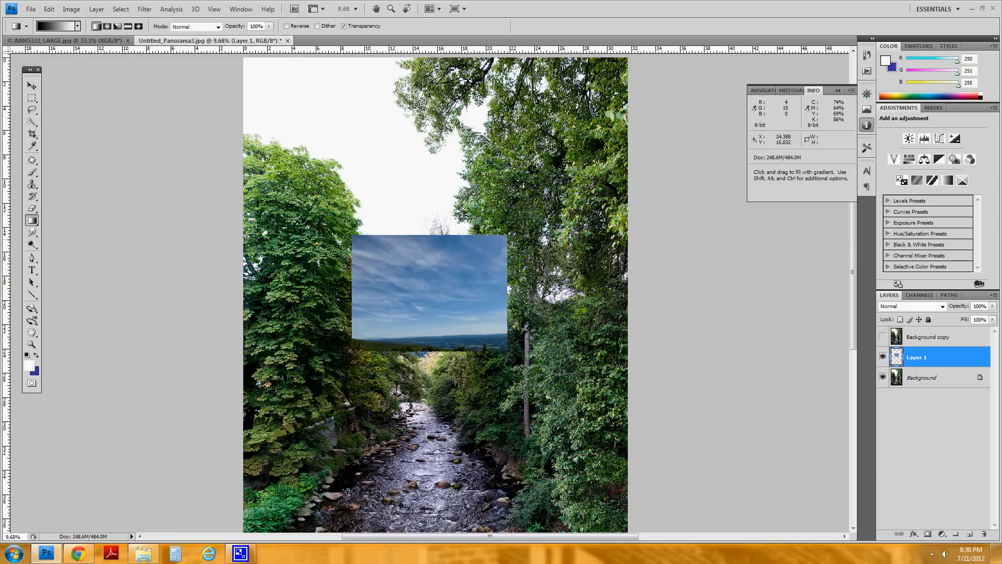
key("ctrl")
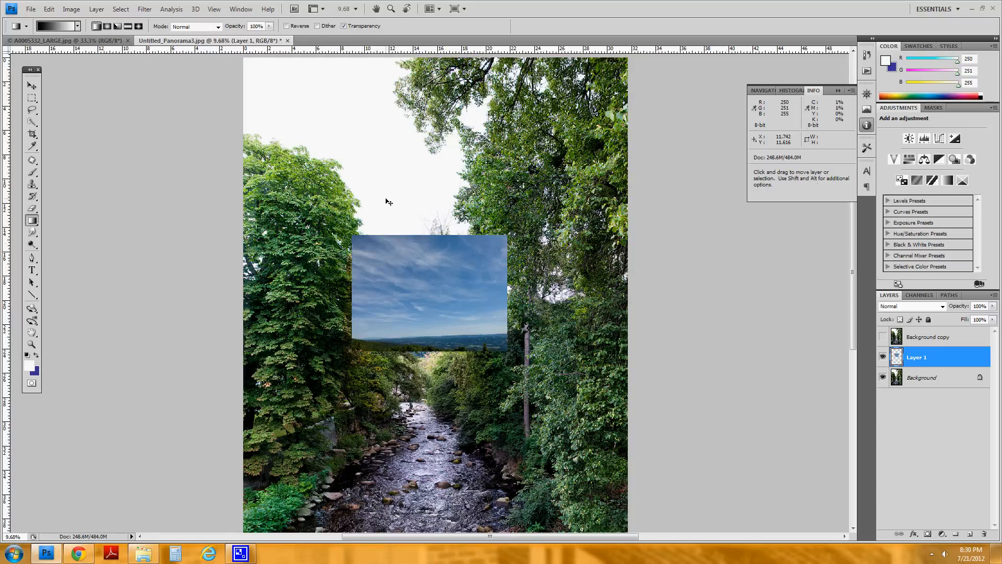
key("ctrl+t")
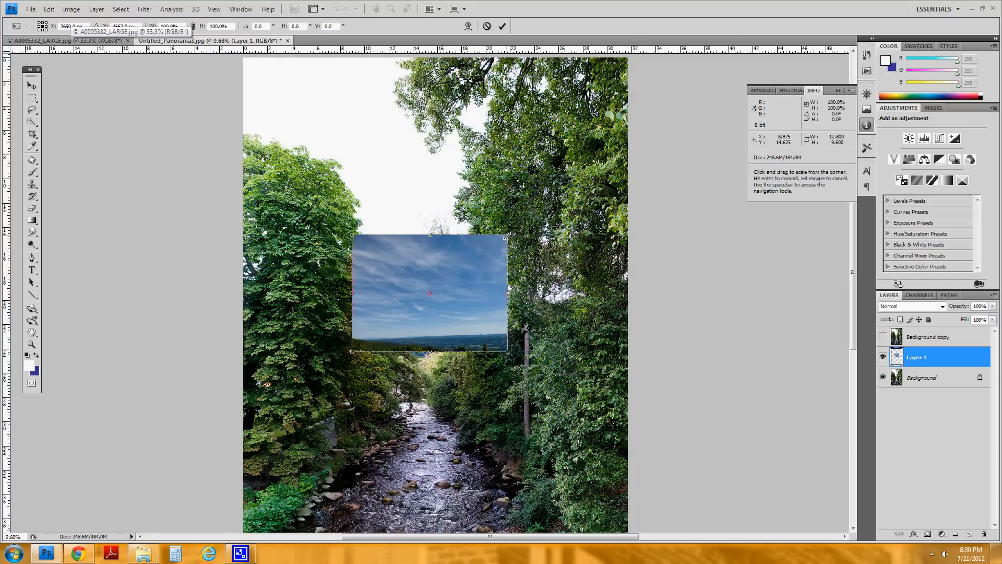
left_click_drag(507, 235, 644, 121)
left_click_drag(352, 127, 203, 114)
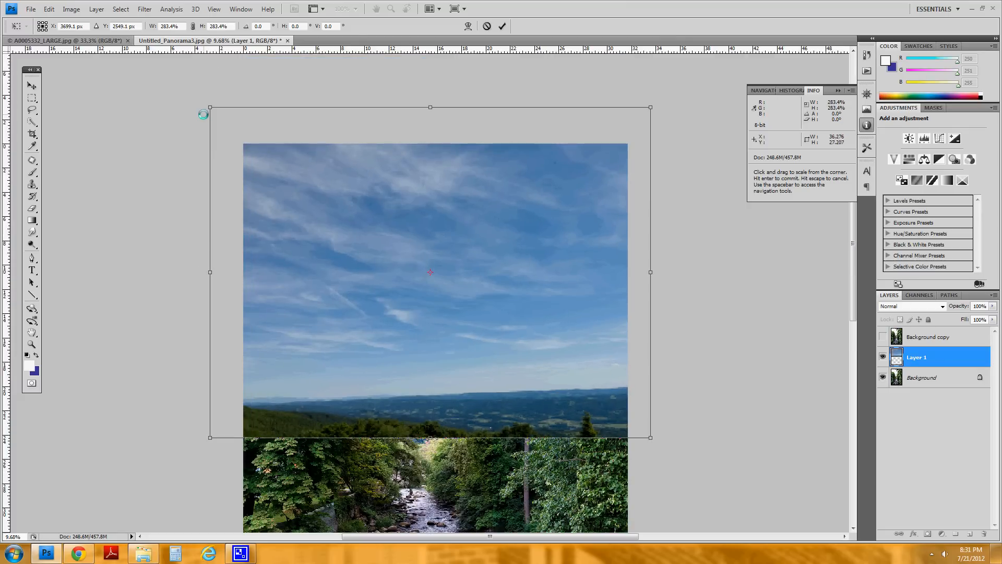
left_click_drag(651, 106, 653, 105)
left_click(502, 26)
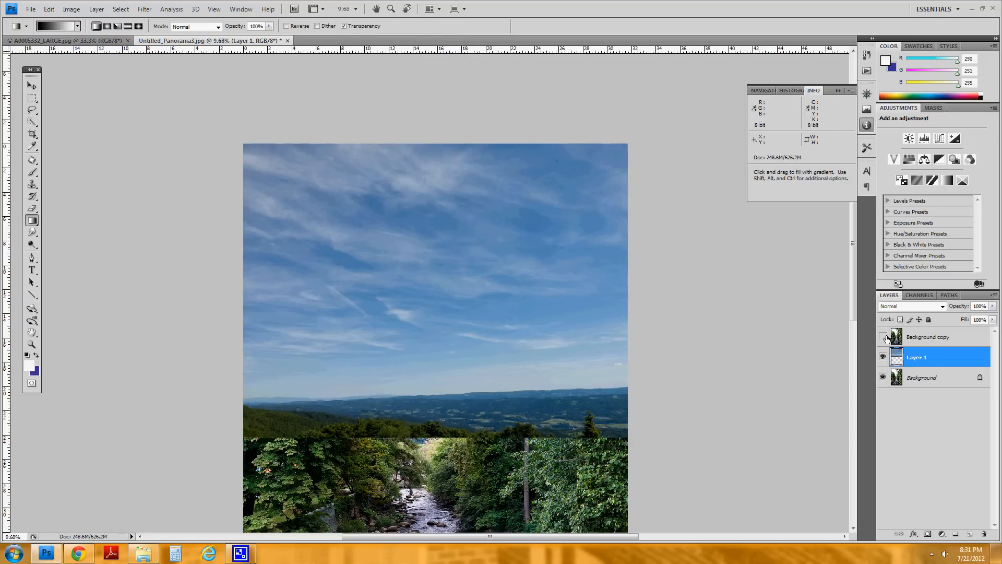
Compare the sky's coverage with the photo beneath by toggling Layer 1's visibility, and move the sky down slightly.
left_click(882, 358)
left_click(882, 357)
left_click(882, 357)
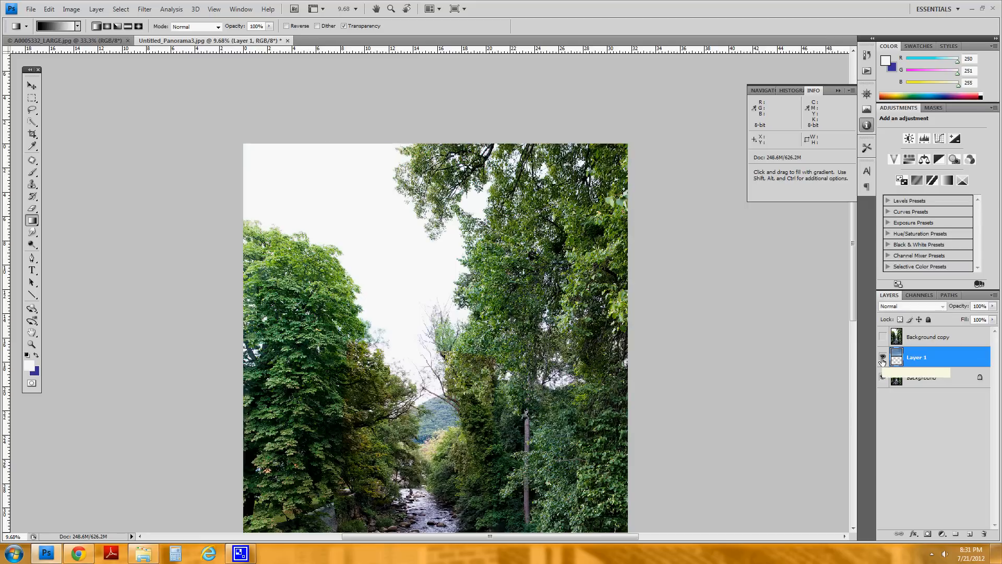
left_click(883, 358)
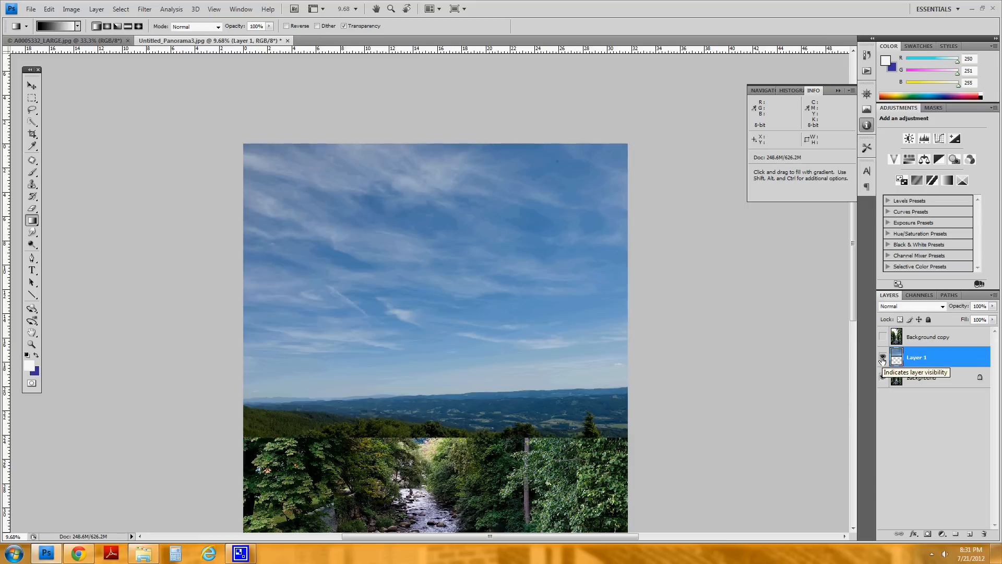
key("ctrl+t")
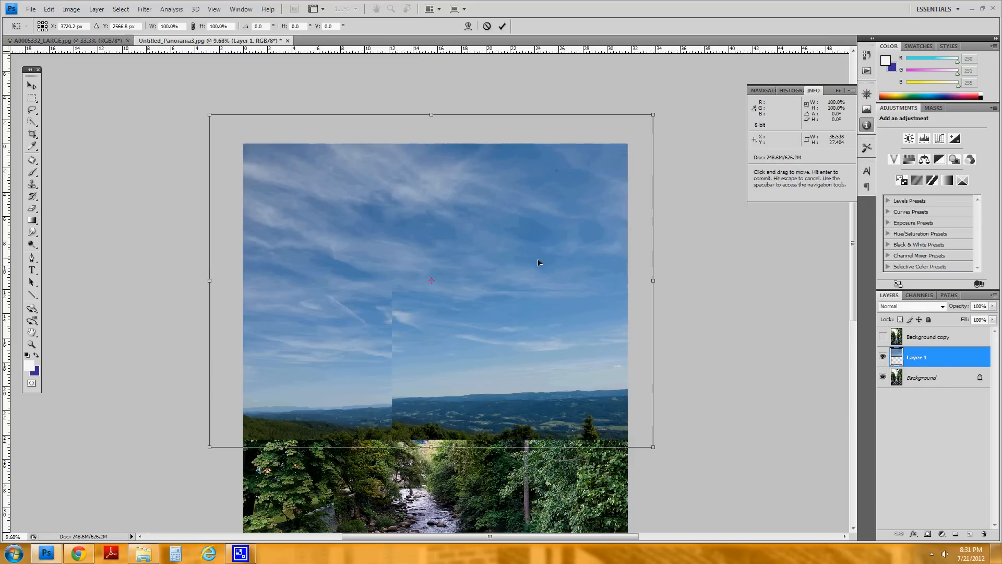
left_click_drag(539, 262, 538, 271)
key("g")
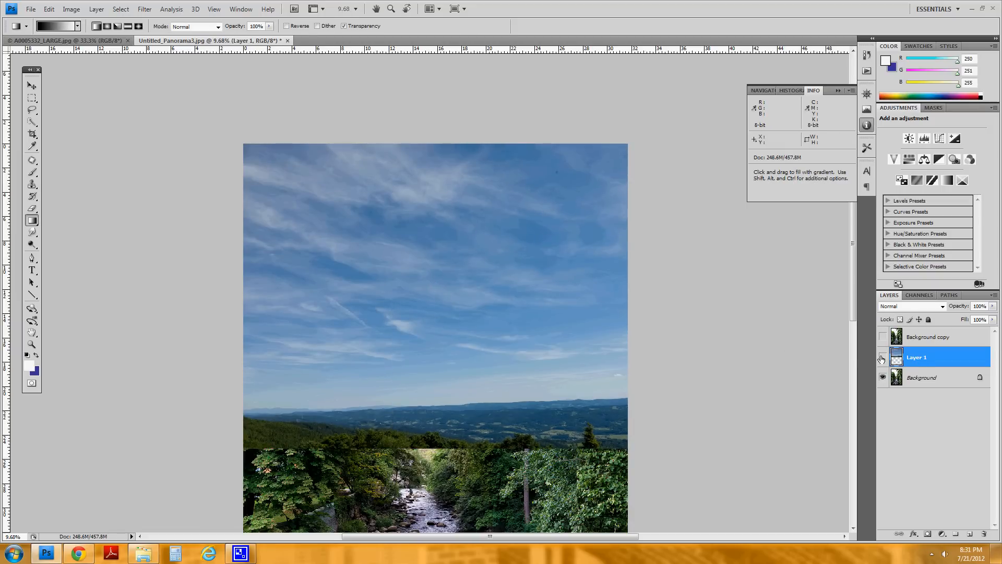
Recheck the photo beneath Layer 1 and shift the sky further down, to a vertical centre of about 2918 px.
left_click(882, 358)
left_click(882, 358)
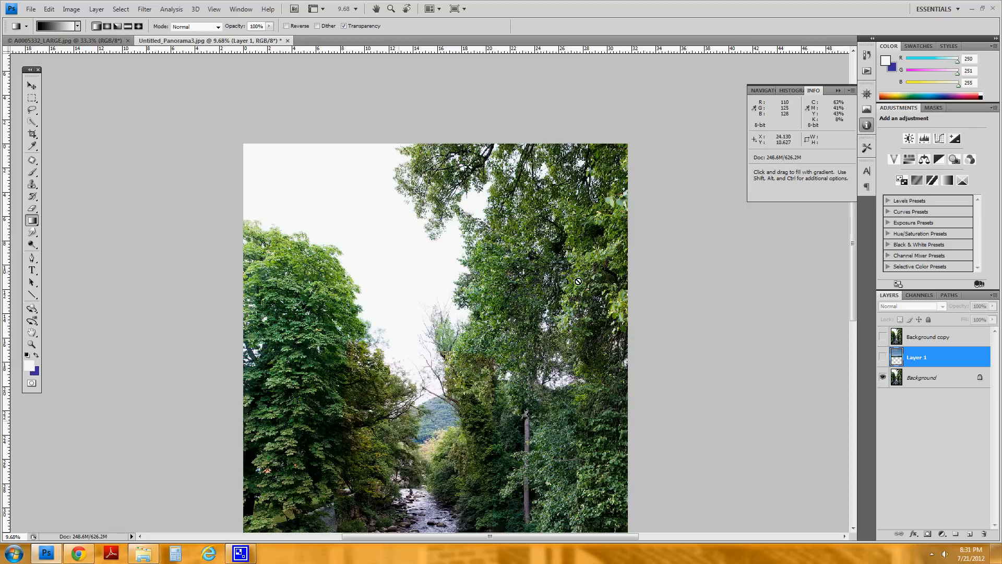
left_click(883, 357)
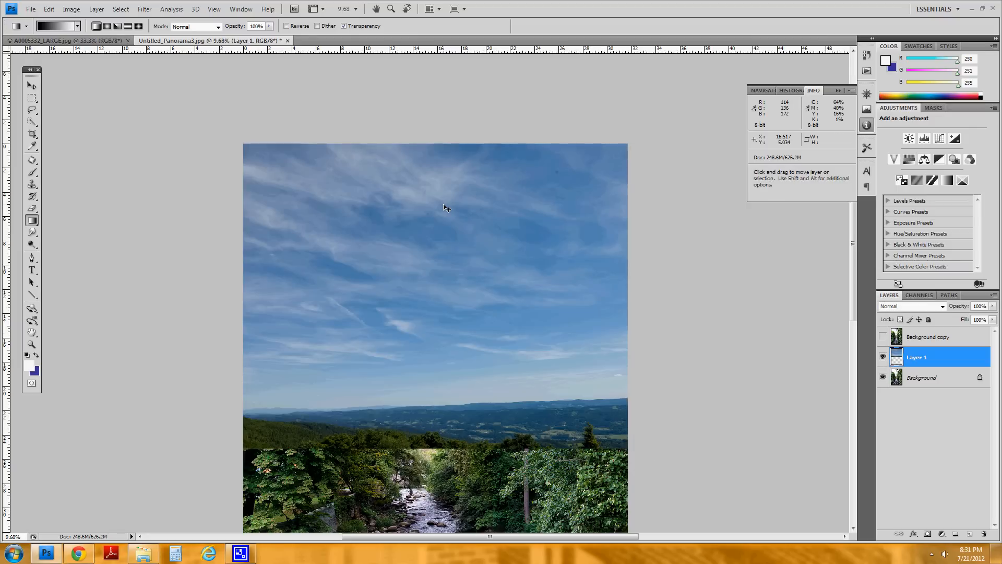
key("ctrl+t")
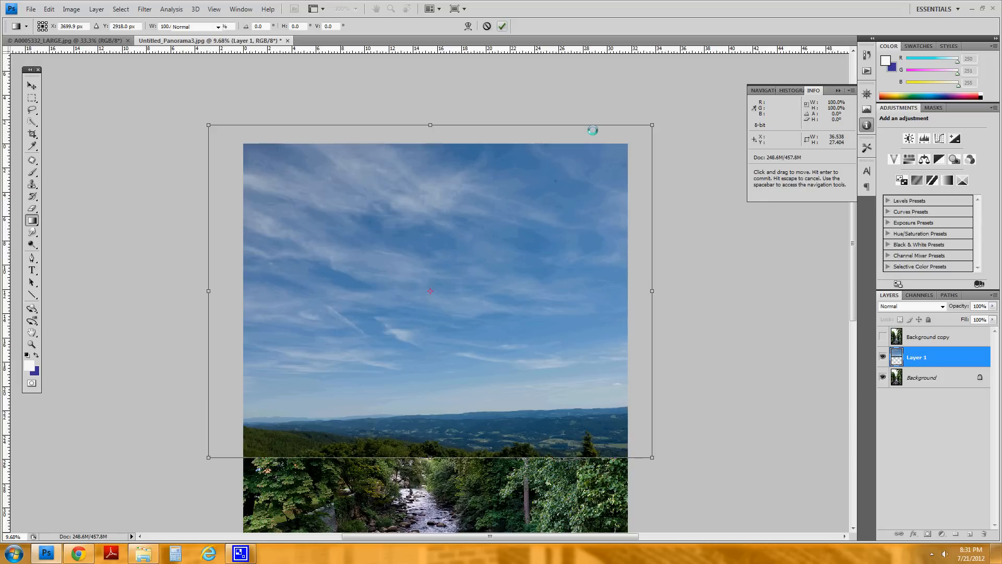
key("Return")
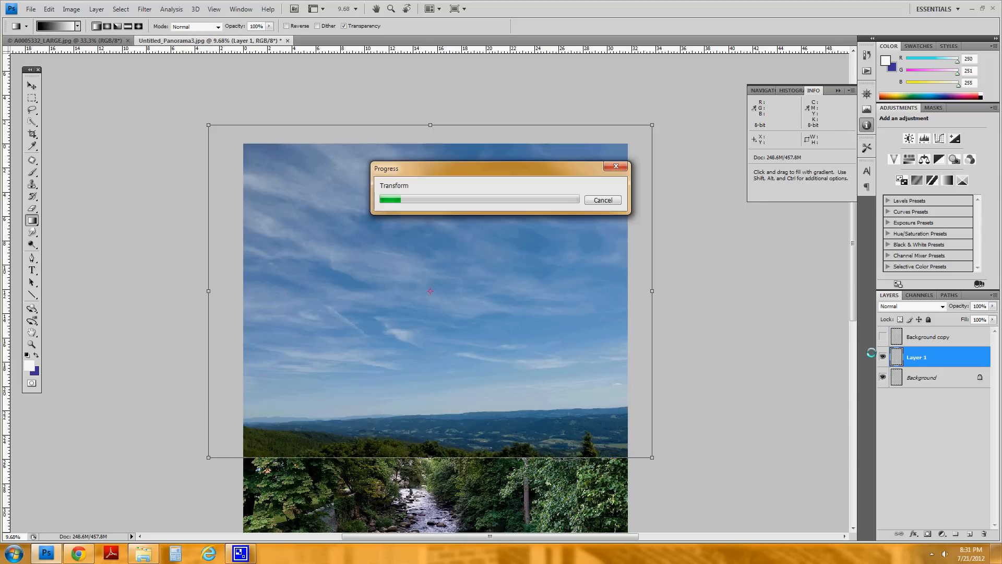
Show the Background copy layer again and open its blending options.
left_click(883, 337)
left_click(882, 337)
left_click(883, 337)
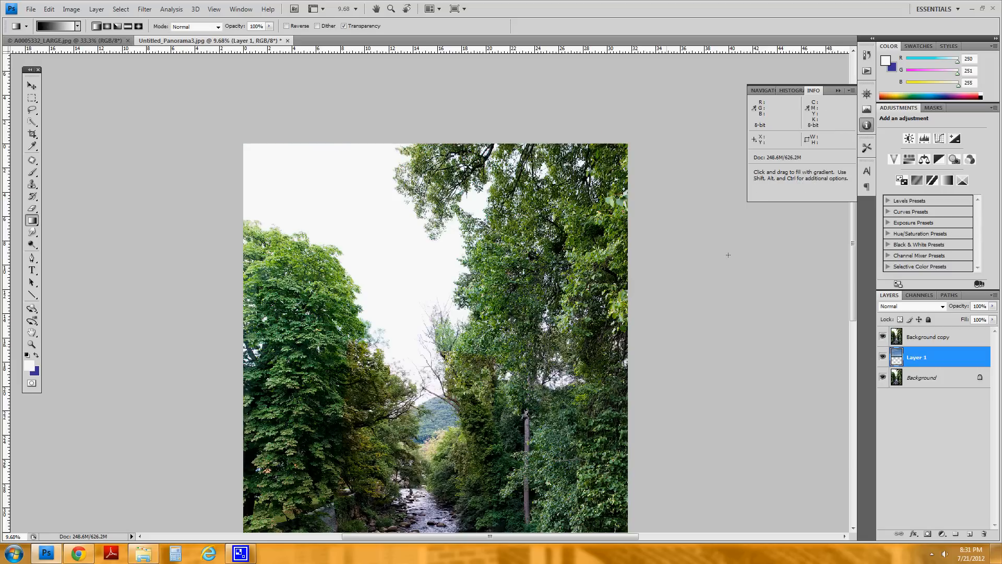
left_click(977, 337)
double_click(969, 340)
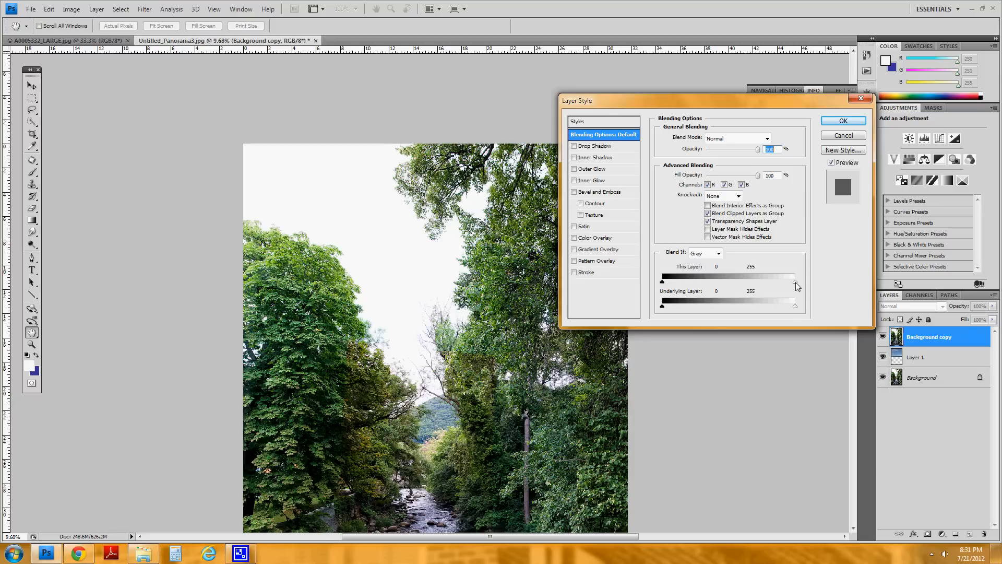
Try a Gray Blend If with this layer's white limit at 200, check the Blue channel option, and reset the blending options.
left_click_drag(797, 285, 771, 288)
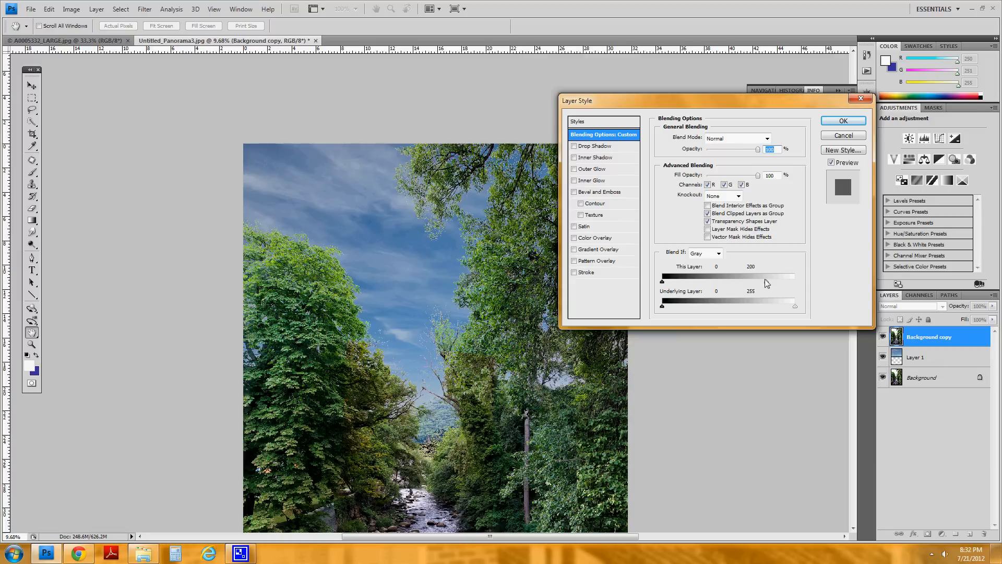
left_click(719, 253)
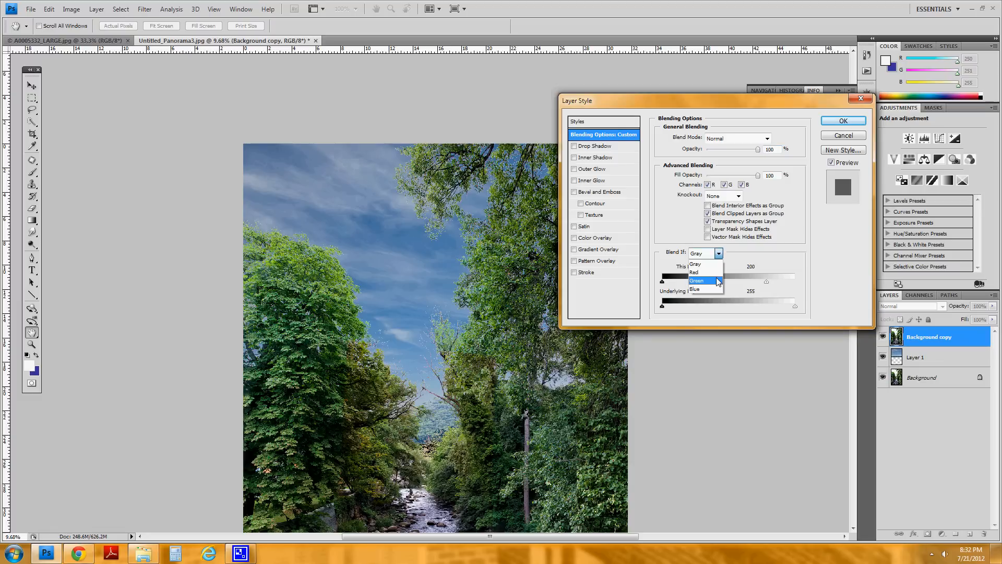
left_click(719, 293)
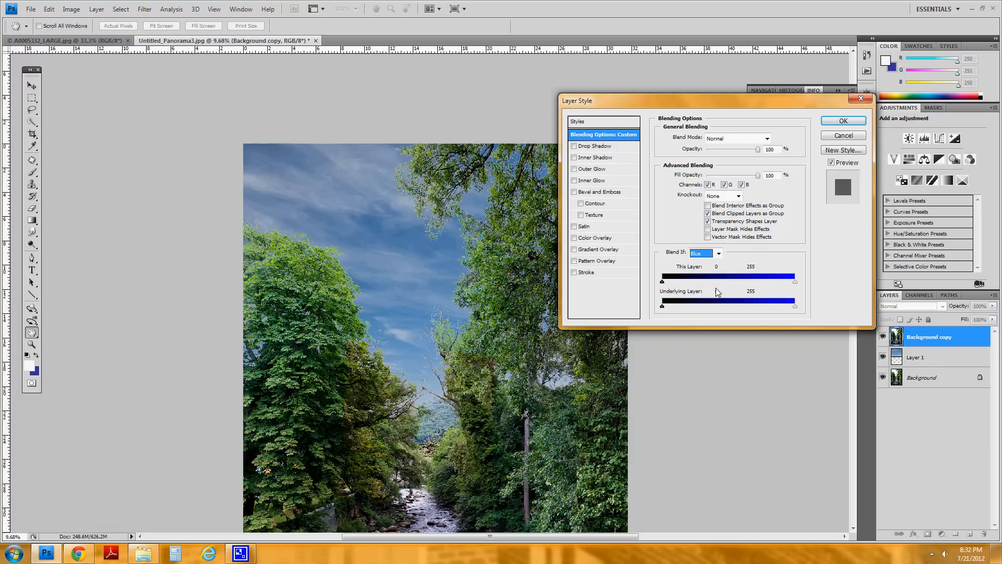
left_click(719, 253)
left_click(718, 263)
left_click(843, 135, "alt")
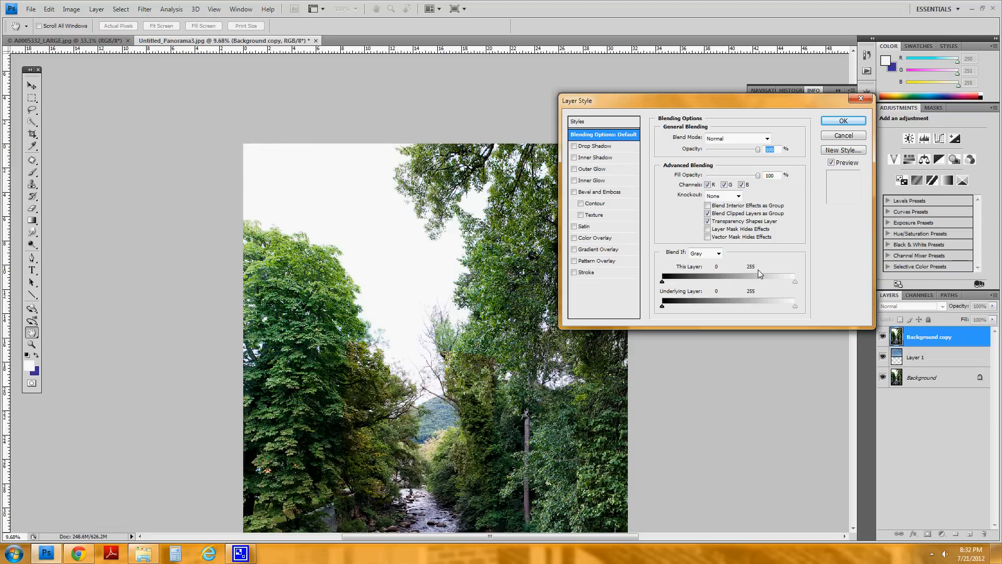
Try Blend If on the Blue channel by lowering this layer's upper limit, restore it, and return the channel to Gray.
left_click(719, 253)
left_click(700, 288)
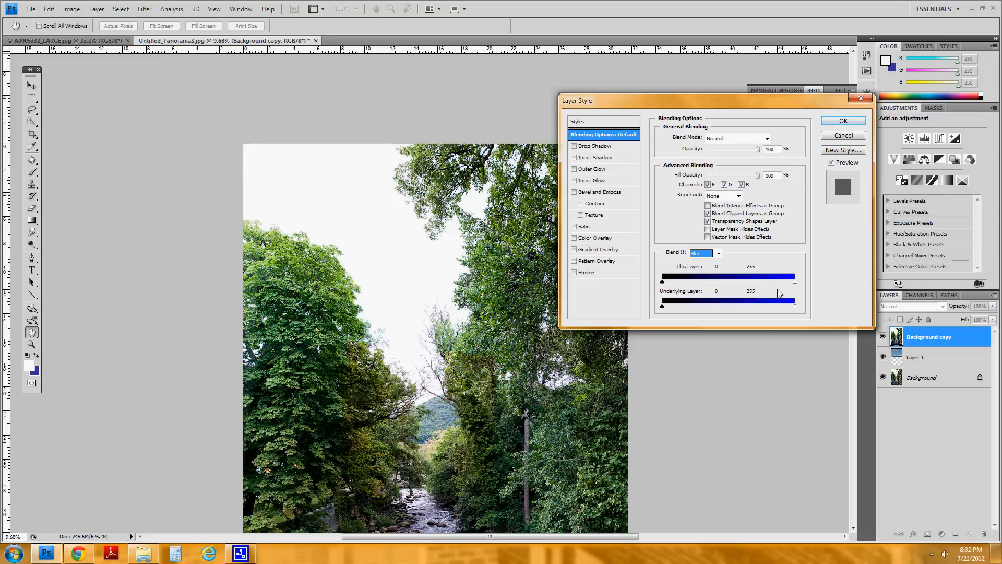
left_click_drag(795, 281, 766, 282)
left_click_drag(766, 282, 801, 288)
left_click(720, 255)
left_click(697, 263)
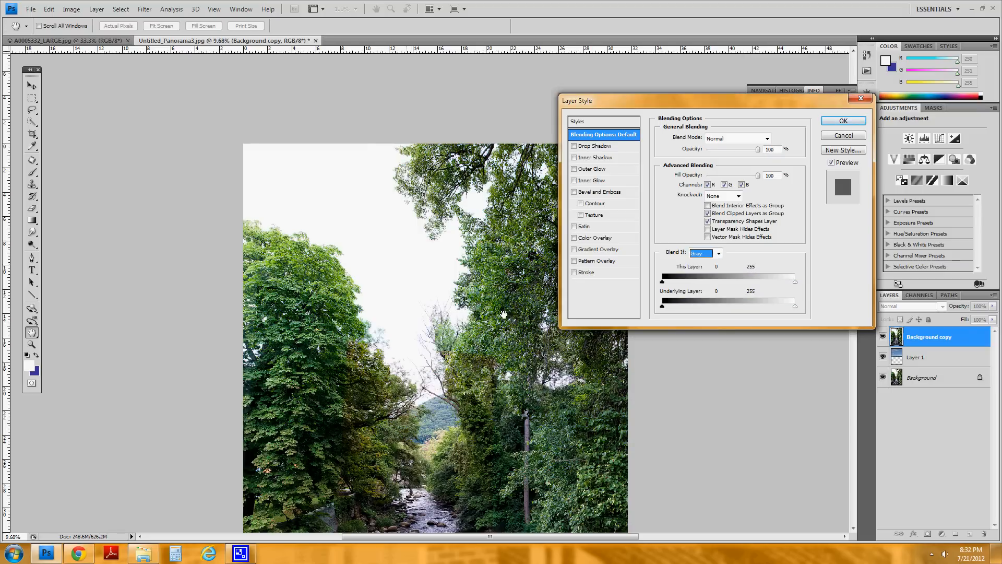
Blend out the Background copy's white sky with a Gray Blend If, splitting this layer's white limit to about 207 / 241, and apply it.
mouse_move(795, 282)
left_mouse_down()
mouse_move(779, 288)
mouse_move(785, 281)
left_mouse_up()
key("alt")
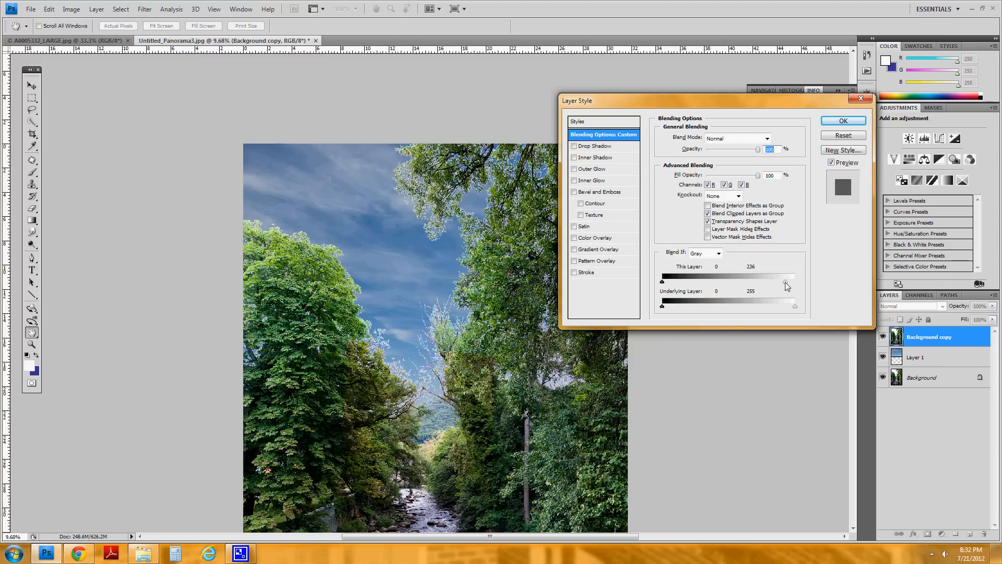
mouse_move(785, 282)
left_mouse_down()
mouse_move(760, 288)
mouse_move(771, 286)
left_mouse_up()
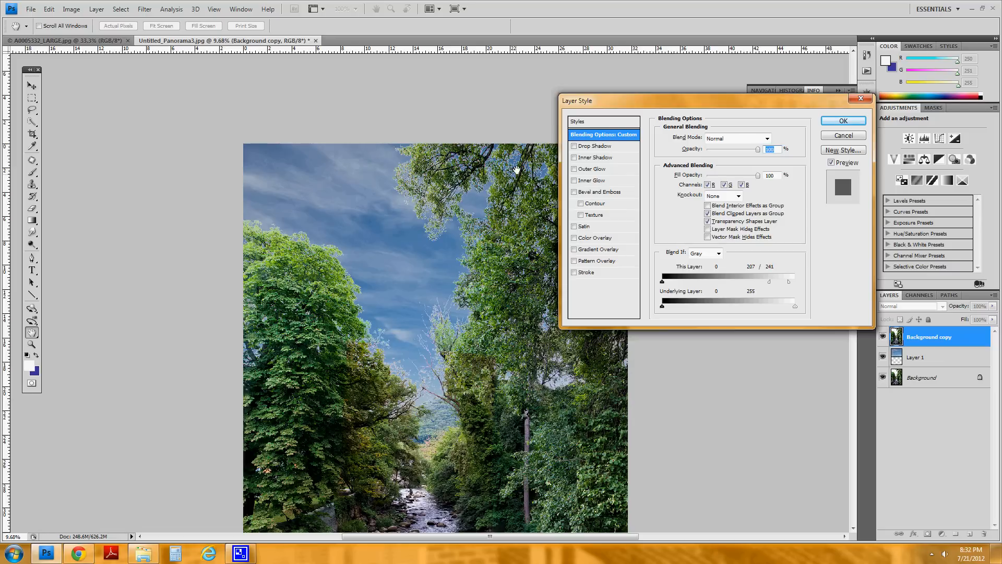
left_click_drag(789, 282, 787, 279)
key("Return")
key("g")
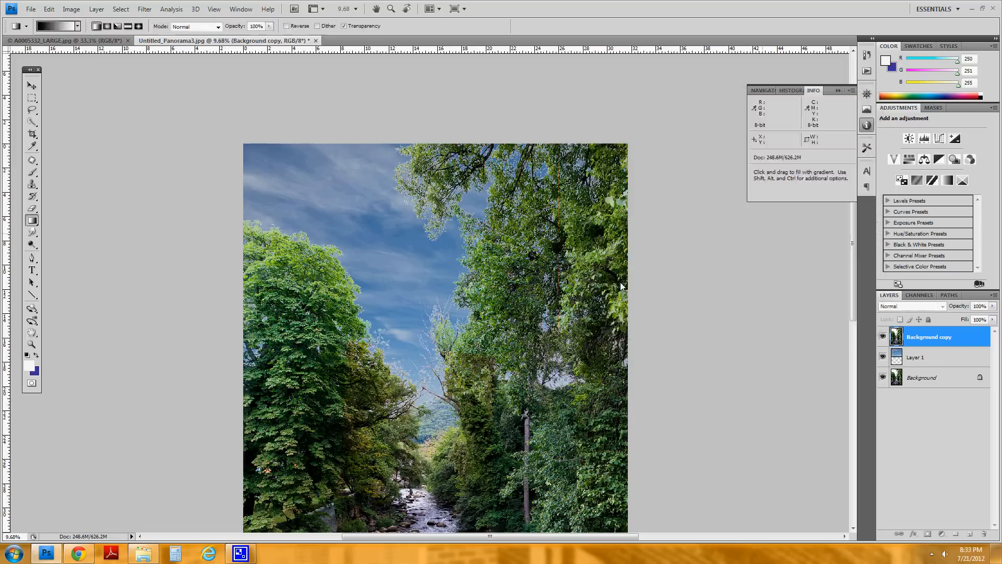
Examine the blended sky and the tree and branch edges up close and across the whole image.
key("ctrl+0")
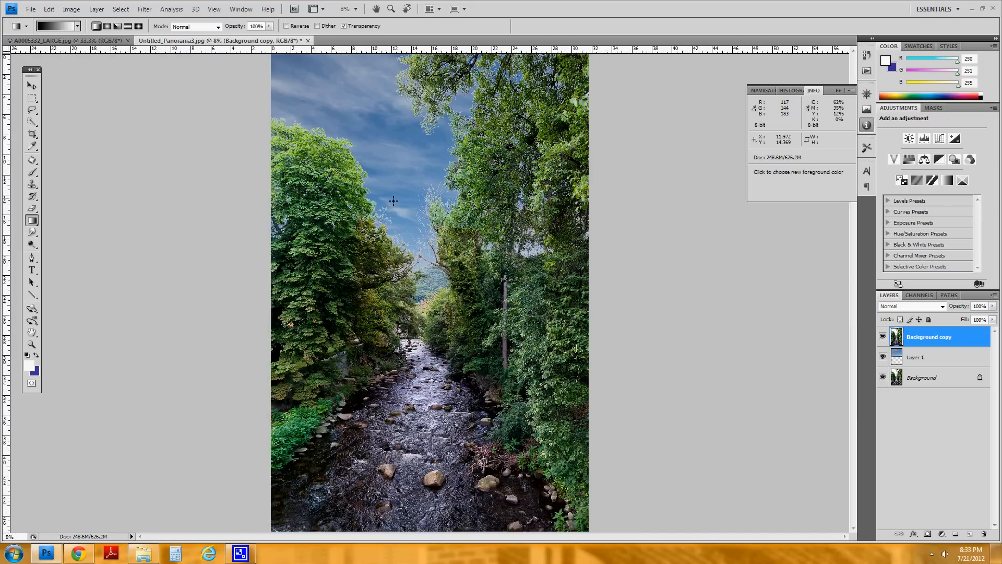
scroll(393, 201, "down", 1)
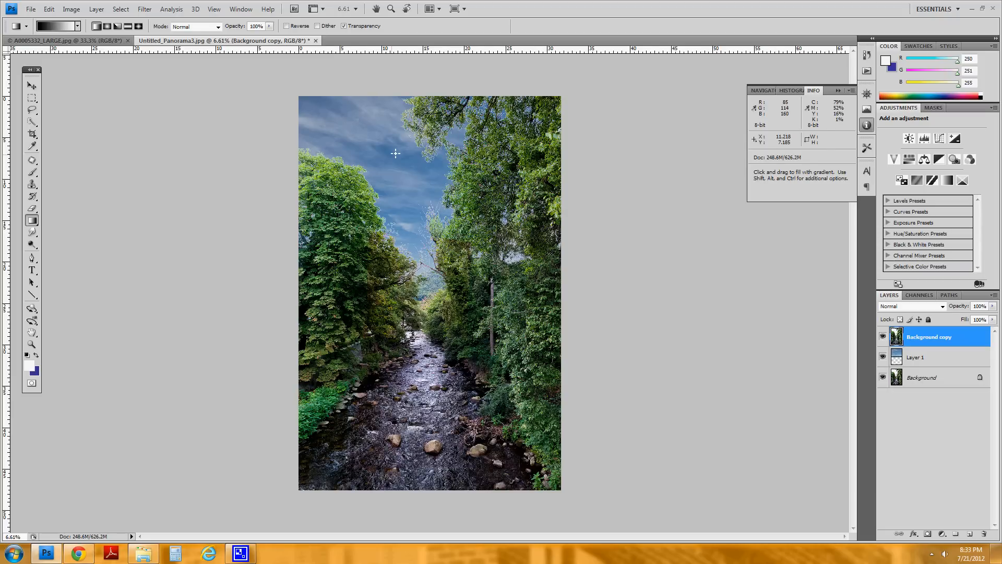
scroll(396, 153, "up", 2)
scroll(422, 150, "up", 5)
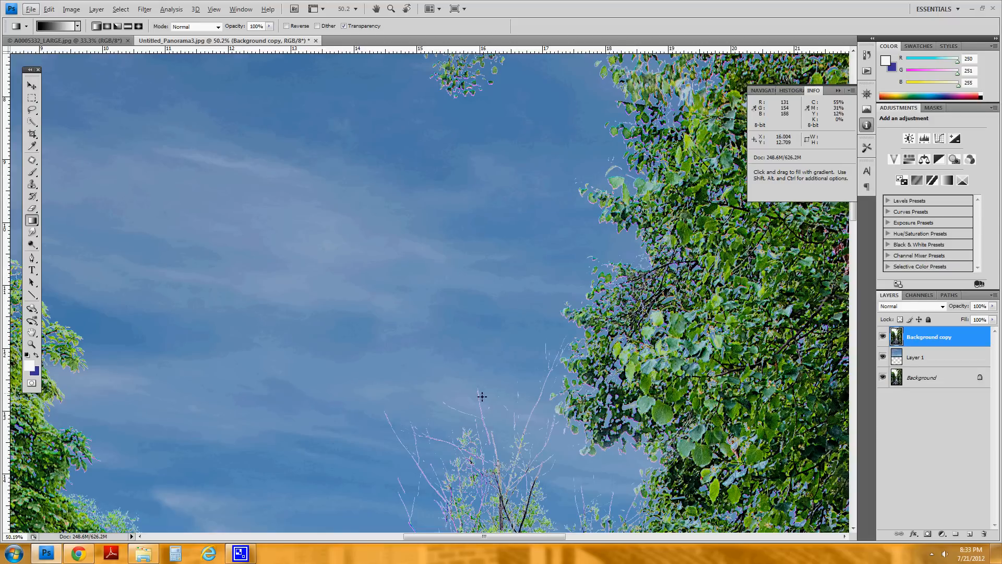
scroll(412, 311, "down", 1, "alt")
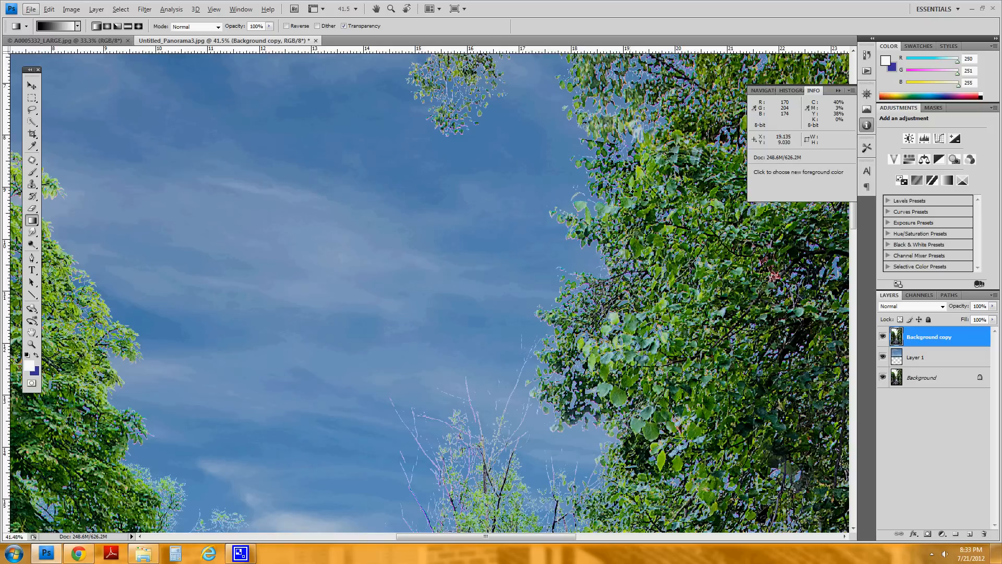
left_click_drag(618, 166, 581, 302)
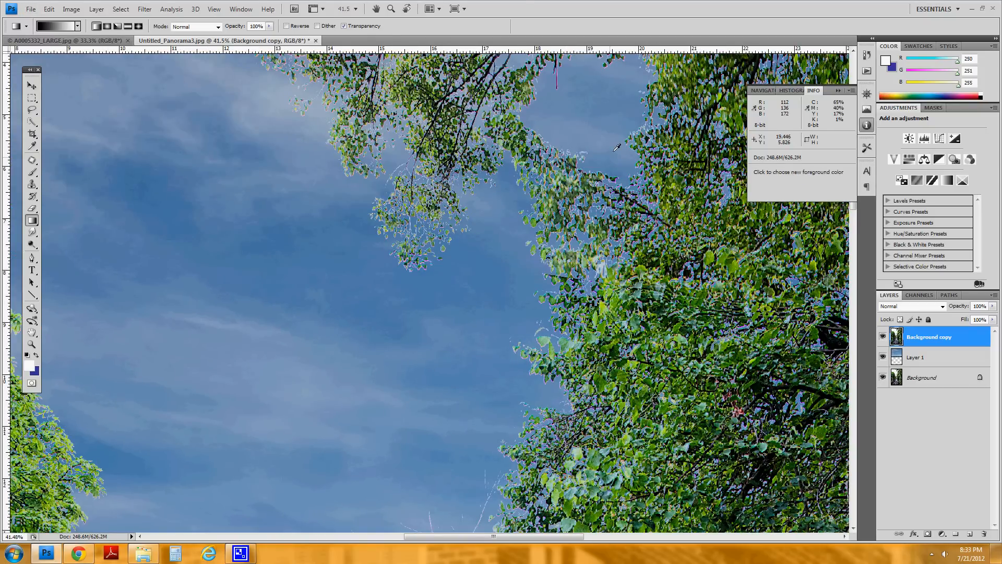
scroll(555, 200, "down", 3)
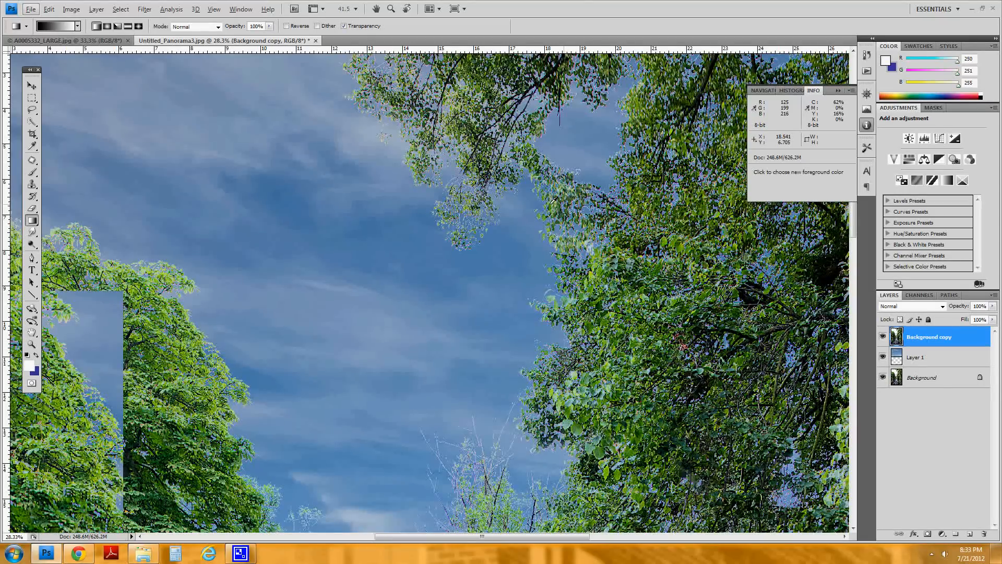
scroll(553, 199, "down", 2)
scroll(552, 201, "down", 2)
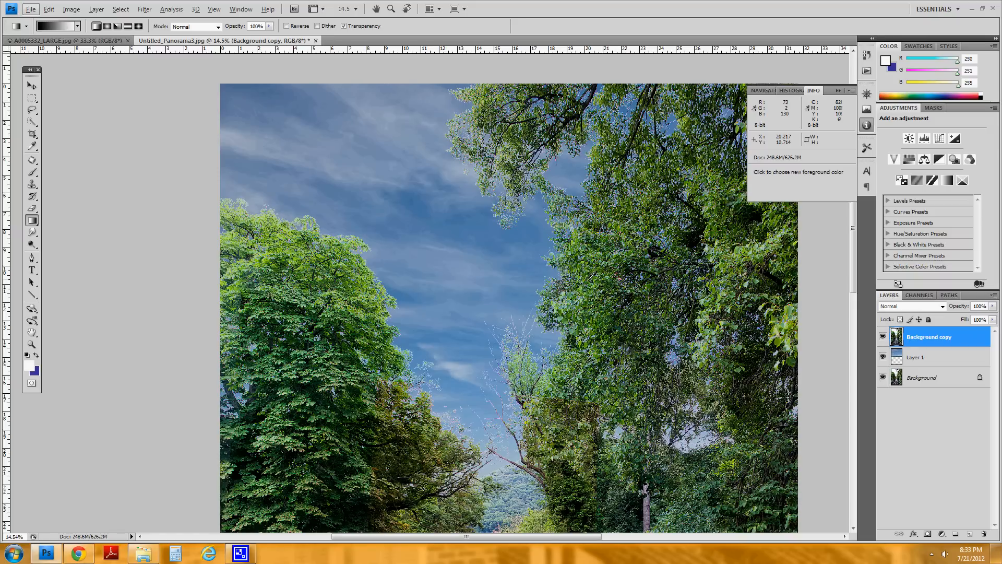
scroll(593, 270, "down", 5)
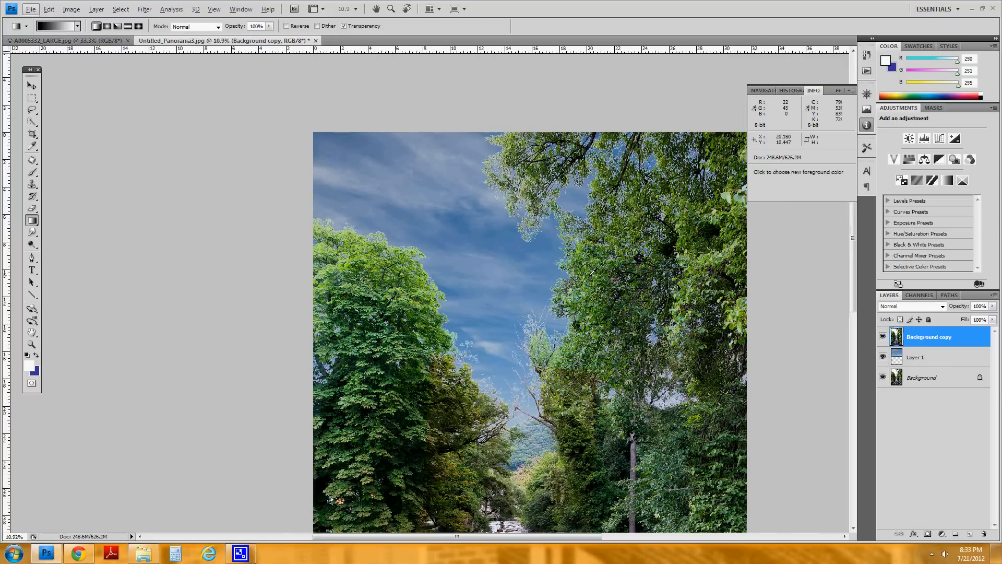
left_click_drag(614, 328, 588, 221)
scroll(588, 220, "down", 3)
scroll(589, 216, "down", 1)
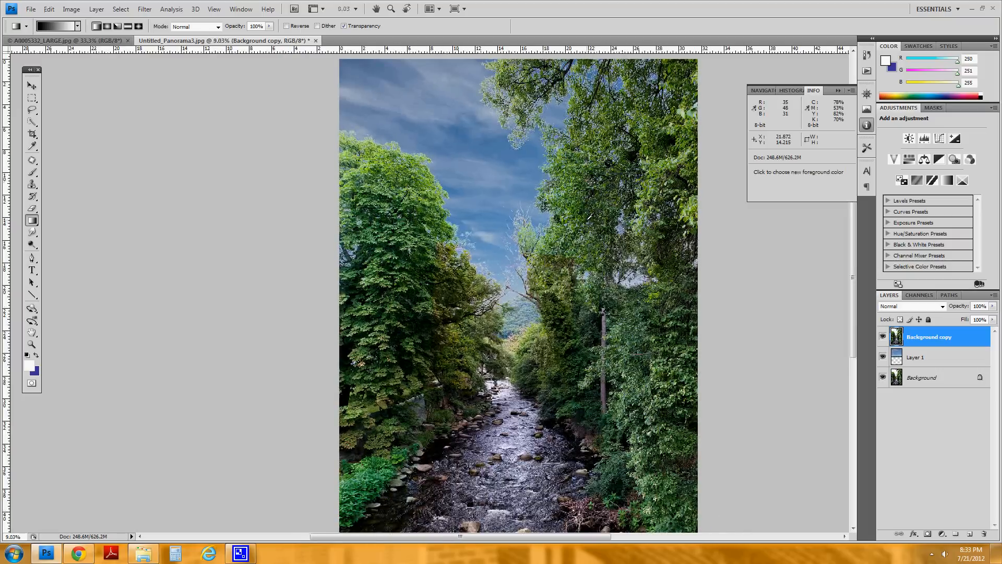
key("alt")
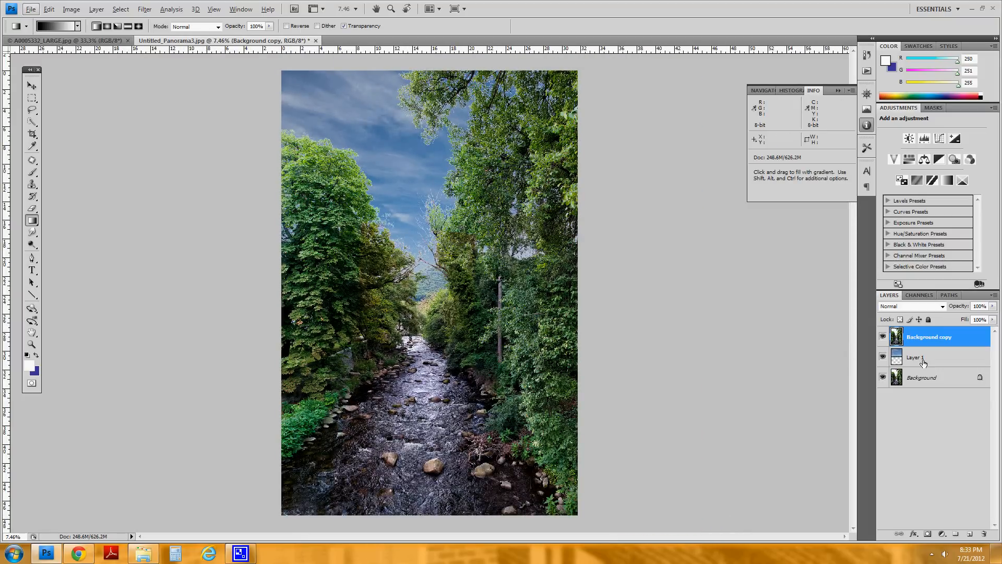
Lower Layer 1's opacity to 53% and add a layer mask to it.
left_click(959, 360)
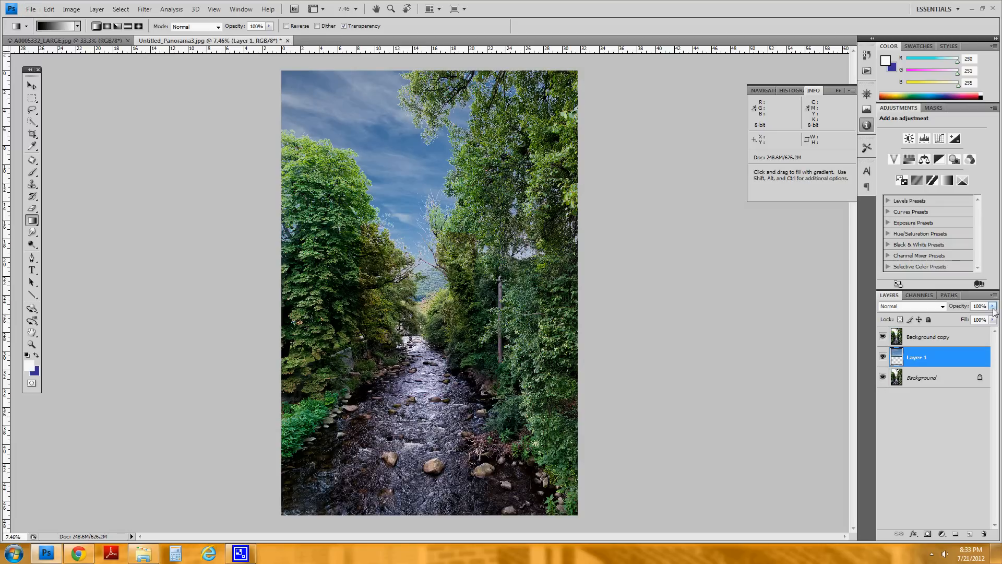
left_click_drag(994, 309, 966, 318)
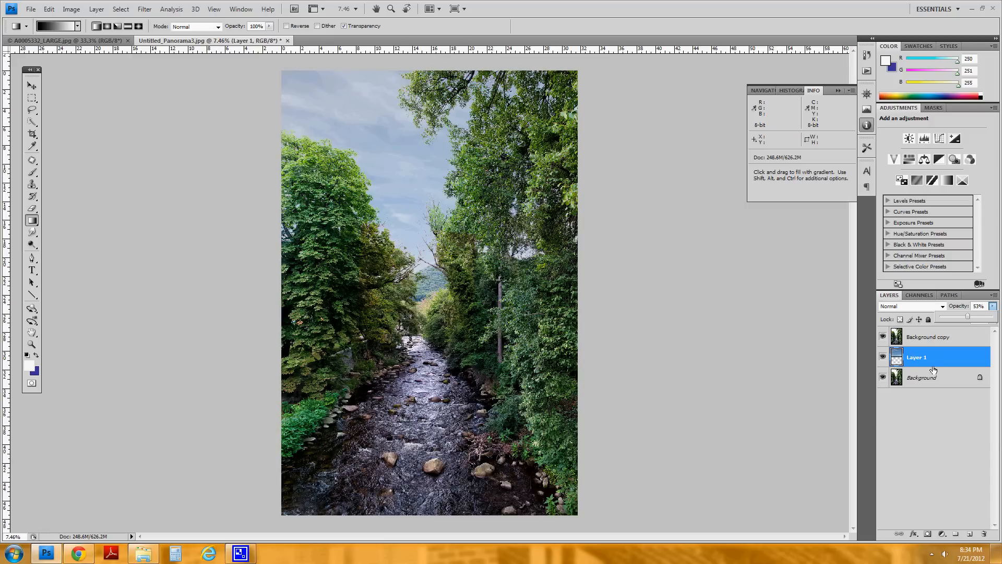
left_click(928, 533)
key("ctrl+z")
key("ctrl+z")
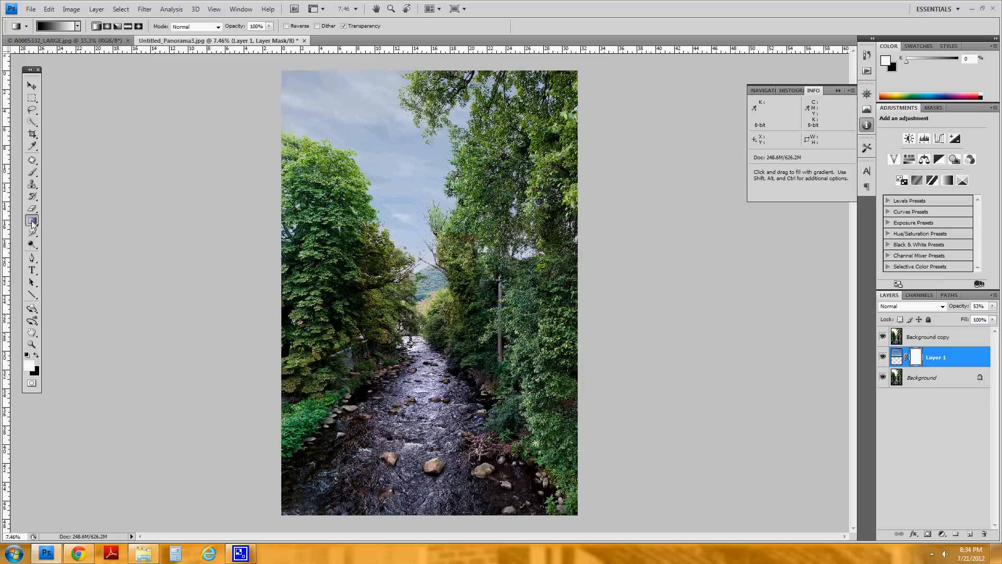
Fade the sky out toward the horizon with a vertical black-to-white gradient on Layer 1's mask, redrawing it until the transition fits.
left_click_drag(414, 282, 415, 162)
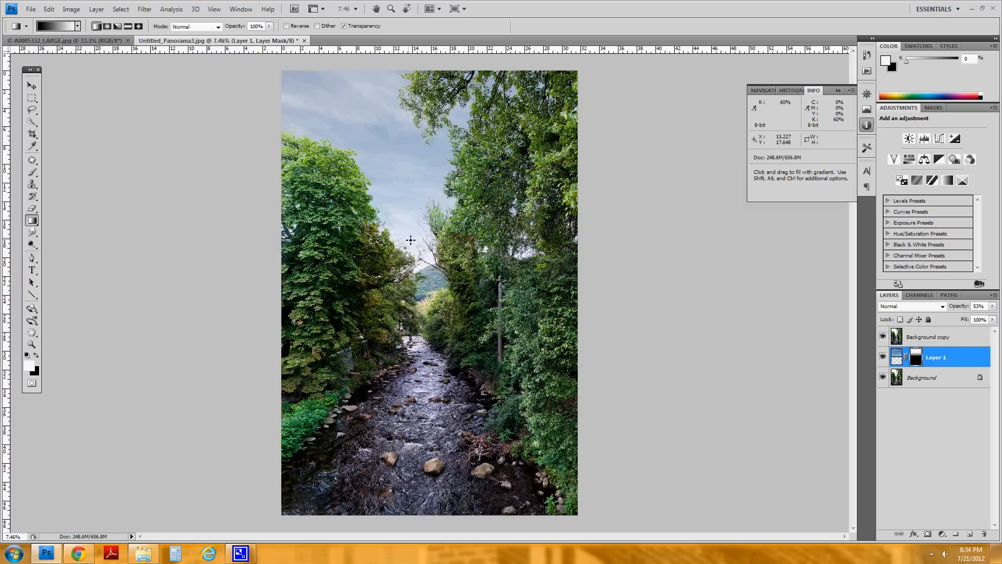
left_click_drag(417, 266, 413, 106)
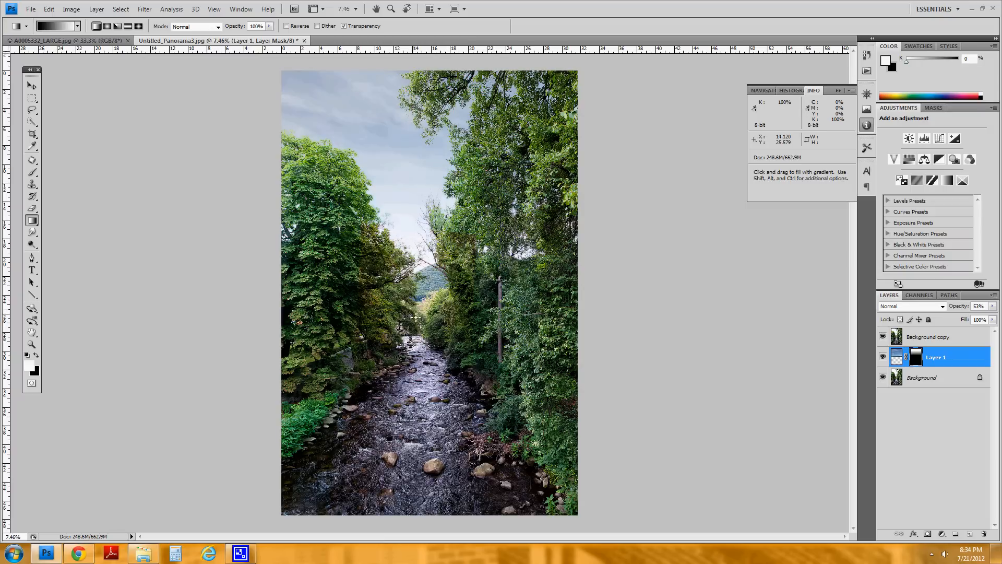
left_click_drag(422, 321, 427, 180)
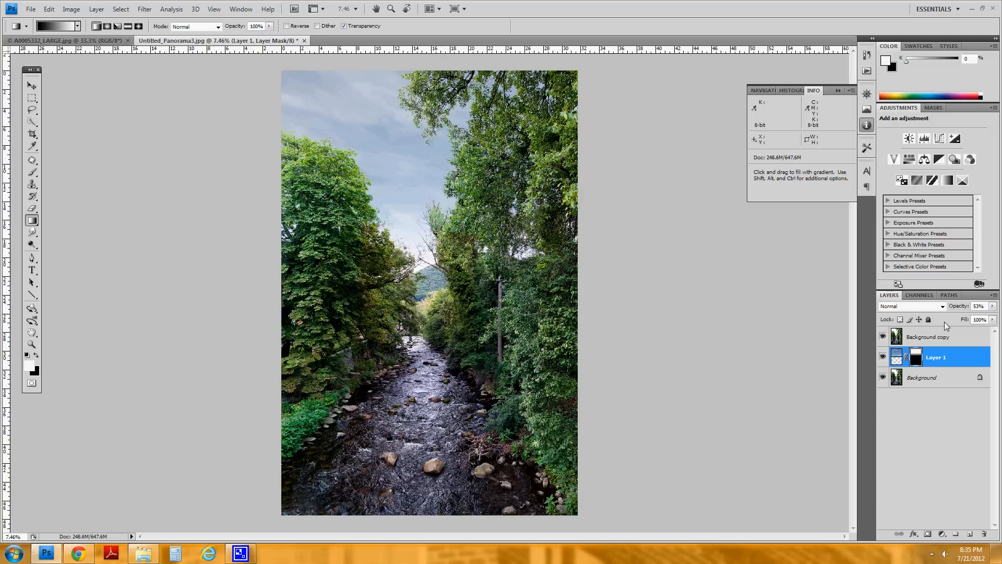
Target Layer 1's sky image instead of its mask and raise its contrast to 100 with a Brightness/Contrast adjustment.
left_click(896, 357)
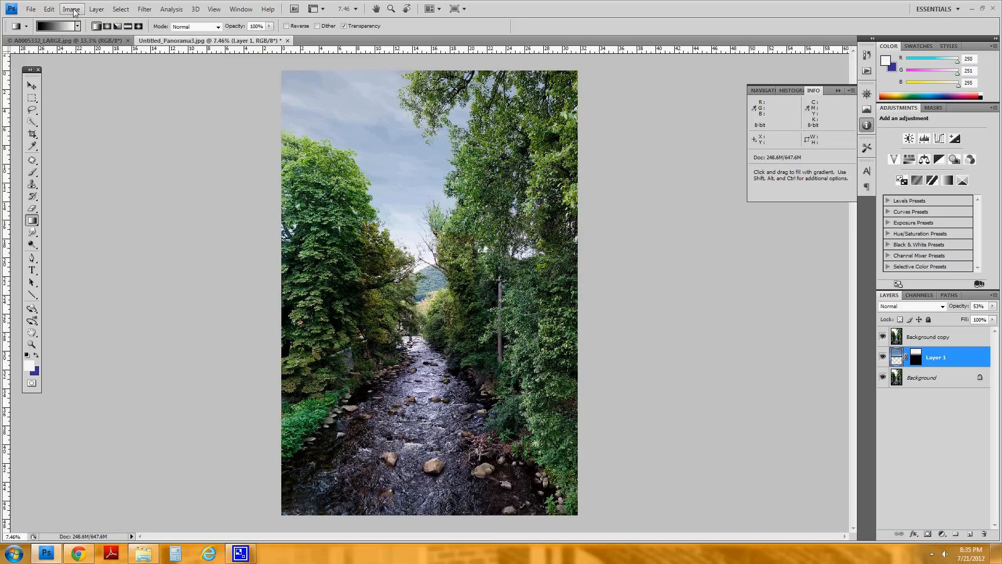
left_click(74, 12)
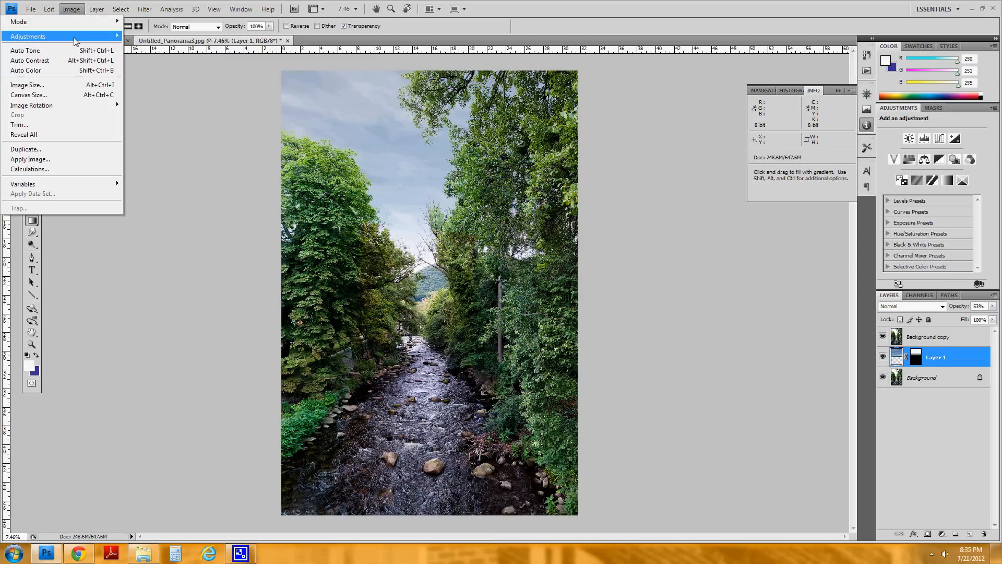
mouse_move(75, 37)
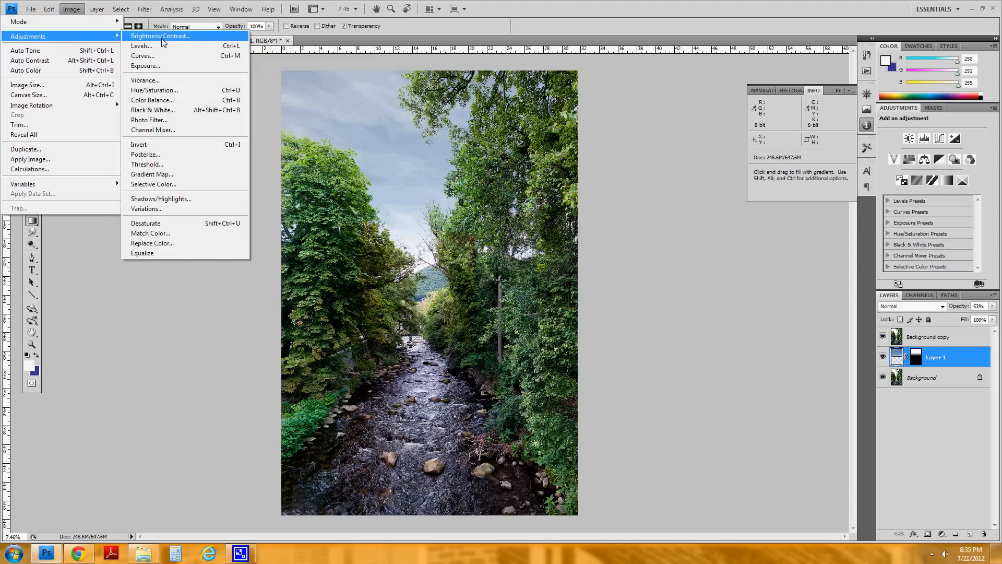
left_click(162, 39)
left_click_drag(228, 418, 297, 422)
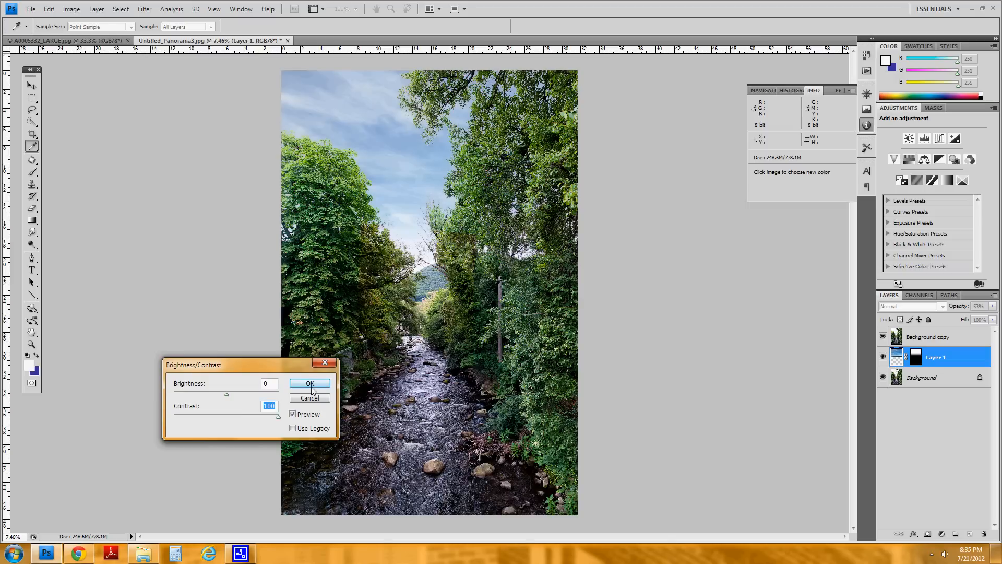
left_click(311, 384)
key("g")
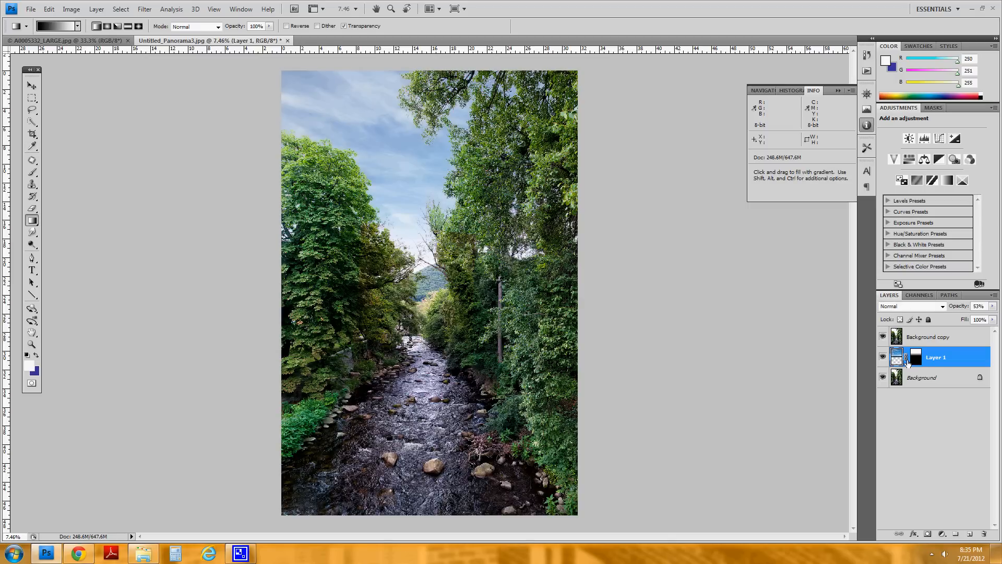
Start a Hue/Saturation adjustment on Layer 1 and set the Master saturation to -41.
left_click(71, 9)
mouse_move(82, 38)
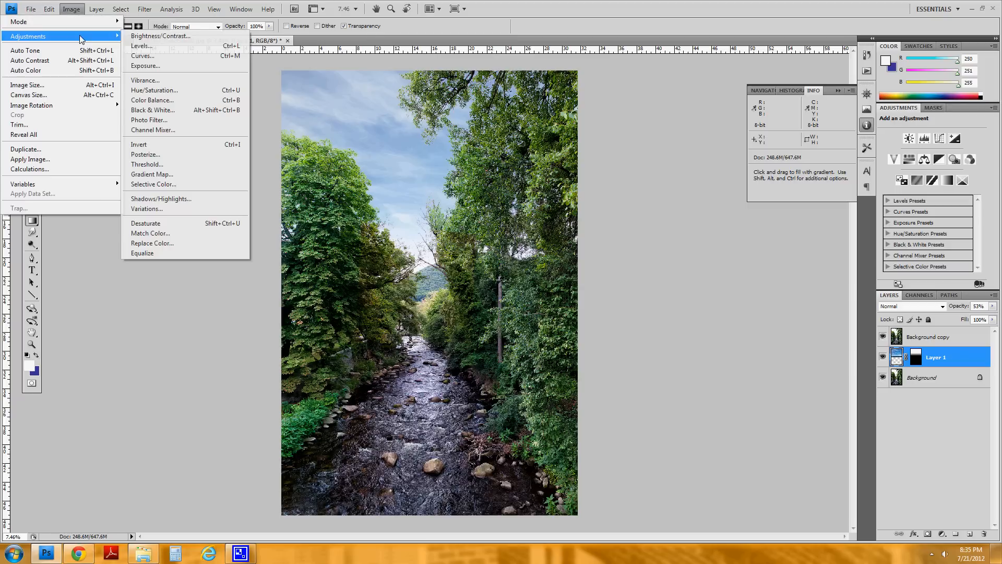
left_click(183, 97)
mouse_move(850, 347)
left_mouse_down()
mouse_move(836, 353)
mouse_move(833, 343)
left_mouse_up()
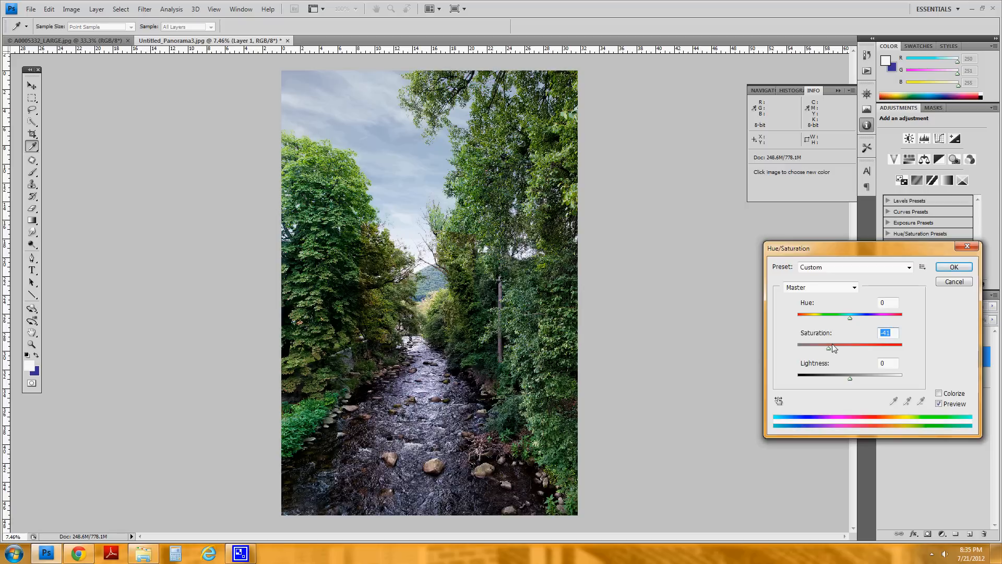
Set the Blues hue to -11, lower the Blues lightness slightly, and apply the Hue/Saturation adjustment.
left_click(854, 287)
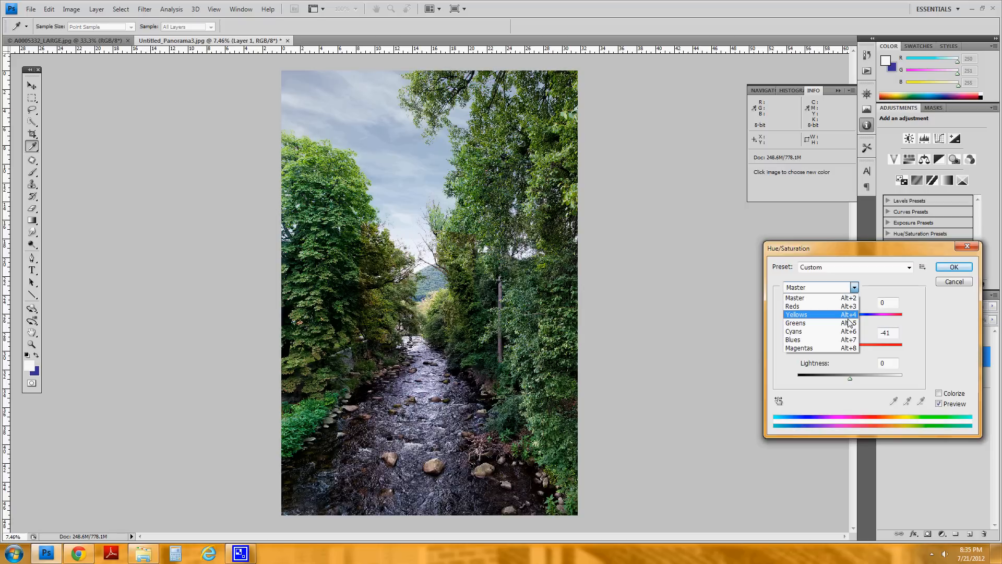
key("alt+7")
left_click_drag(849, 320, 848, 318)
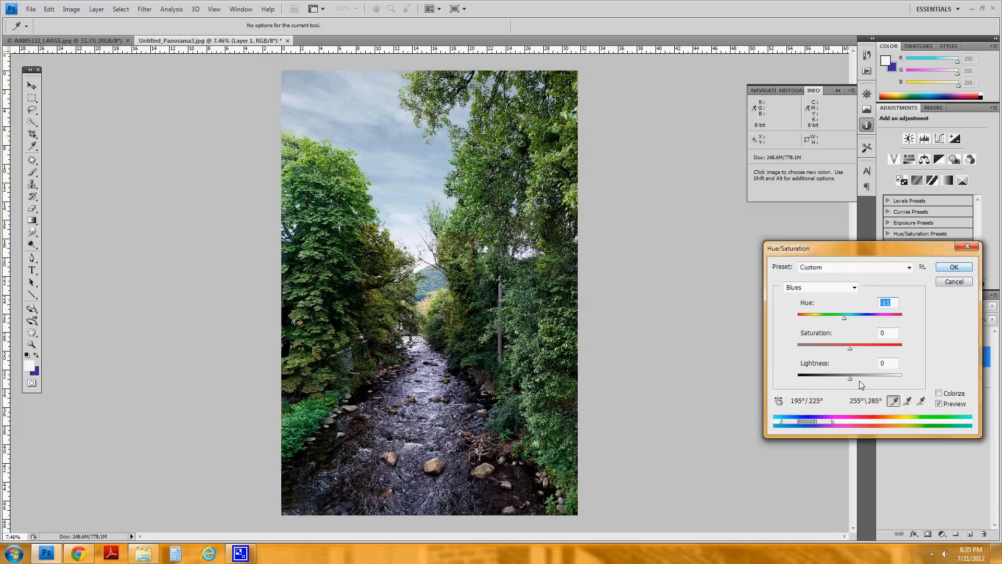
mouse_move(850, 378)
left_mouse_down()
mouse_move(819, 382)
mouse_move(843, 378)
left_mouse_up()
key("Return")
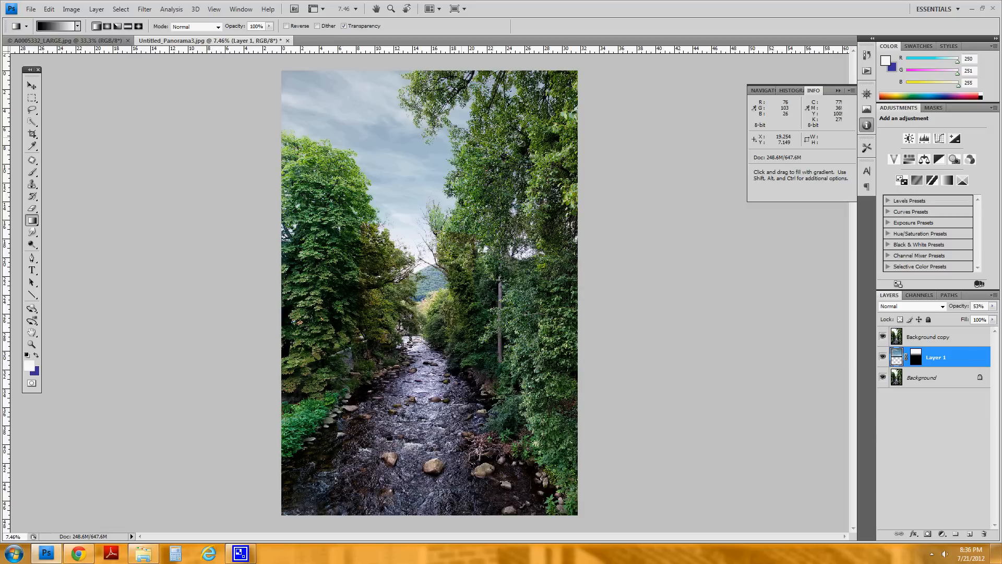
Inspect the toned-down sky around the foliage up close and across the whole image.
scroll(464, 135, "up", 3)
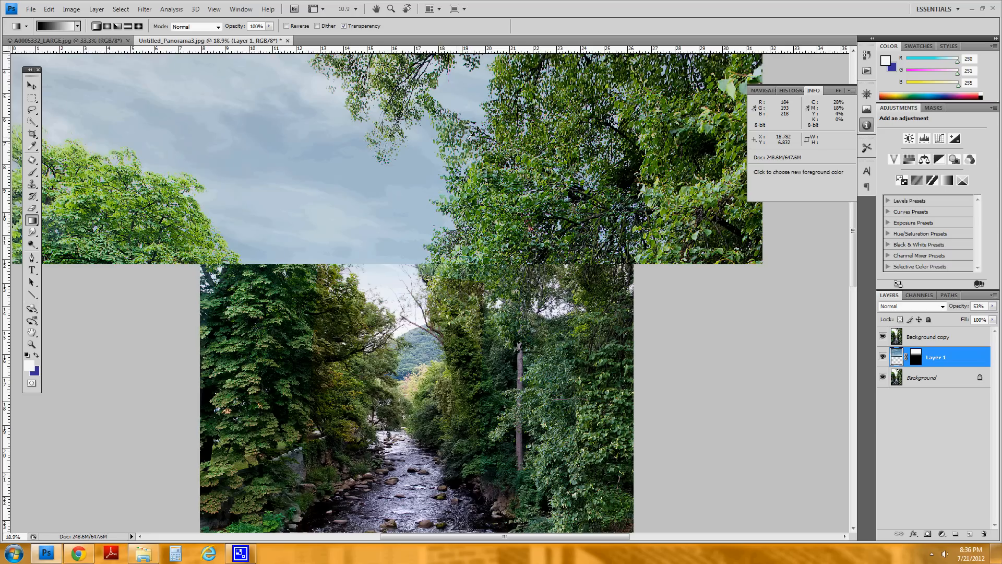
scroll(472, 135, "up", 2)
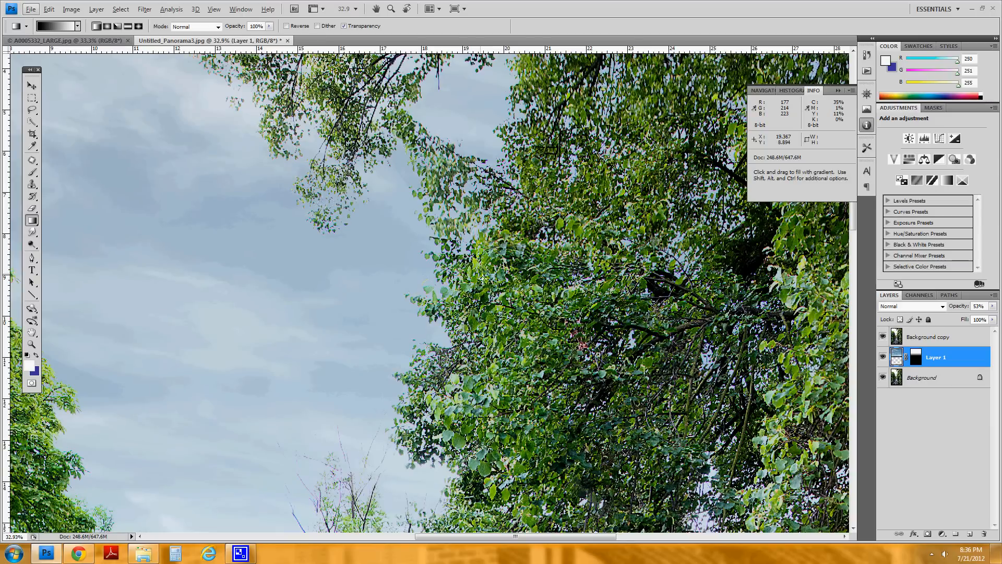
scroll(483, 279, "down", 2)
scroll(482, 285, "down", 2)
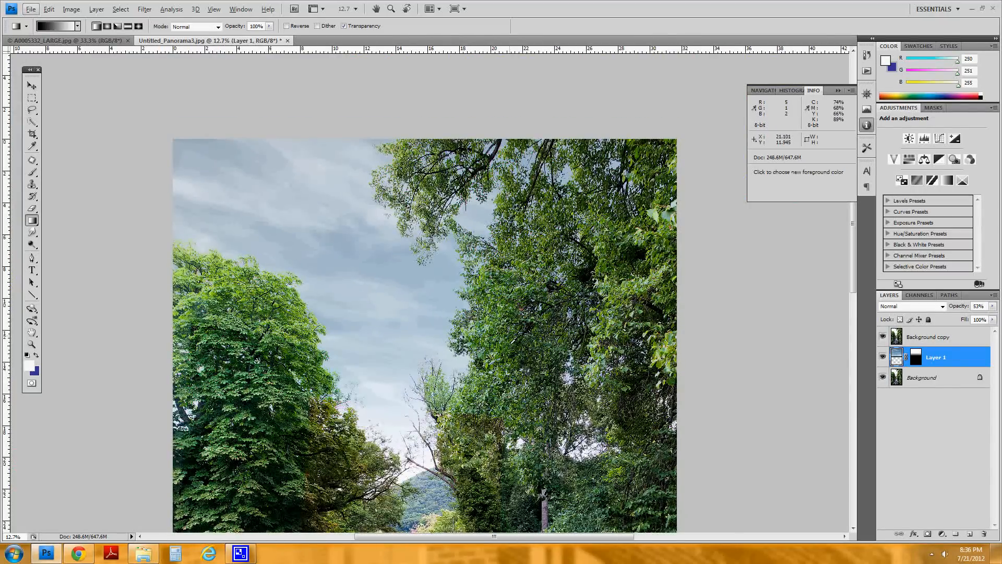
scroll(506, 276, "down", 2)
scroll(506, 276, "down", 2)
left_click(499, 257, "alt")
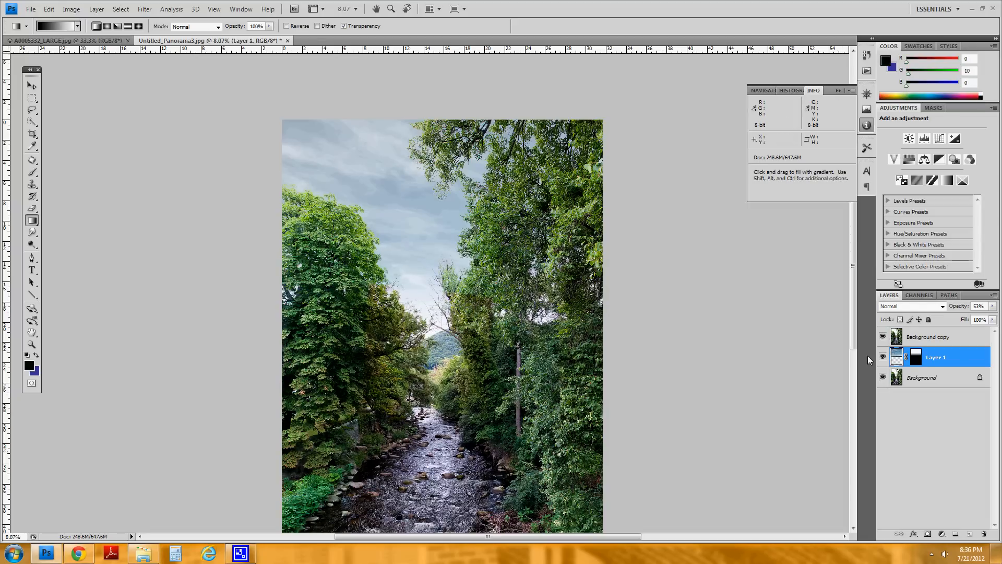
Select the Background copy layer and sample a dark green from the trees beside the river as the foreground colour.
key("alt+bracketright")
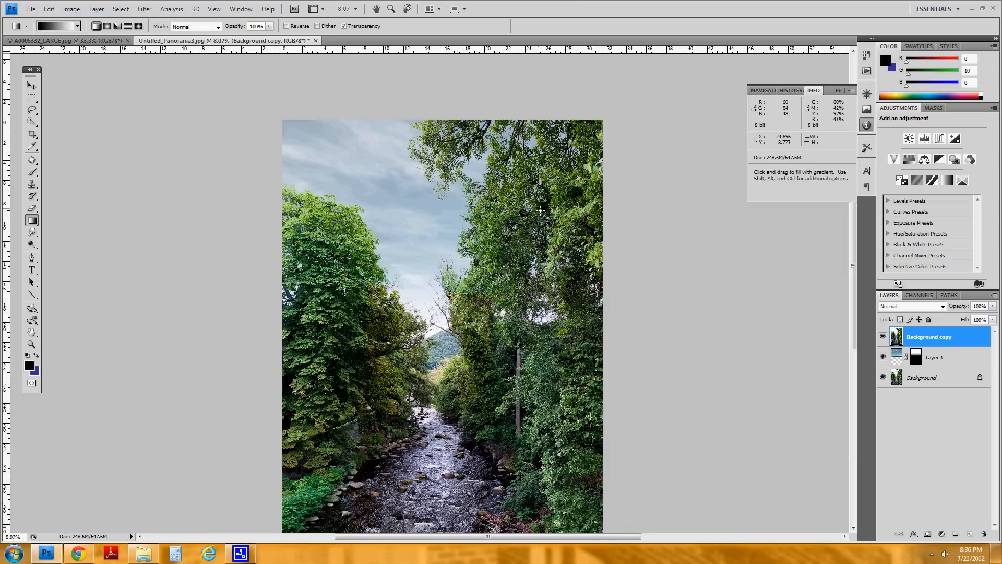
left_click(513, 260, "alt")
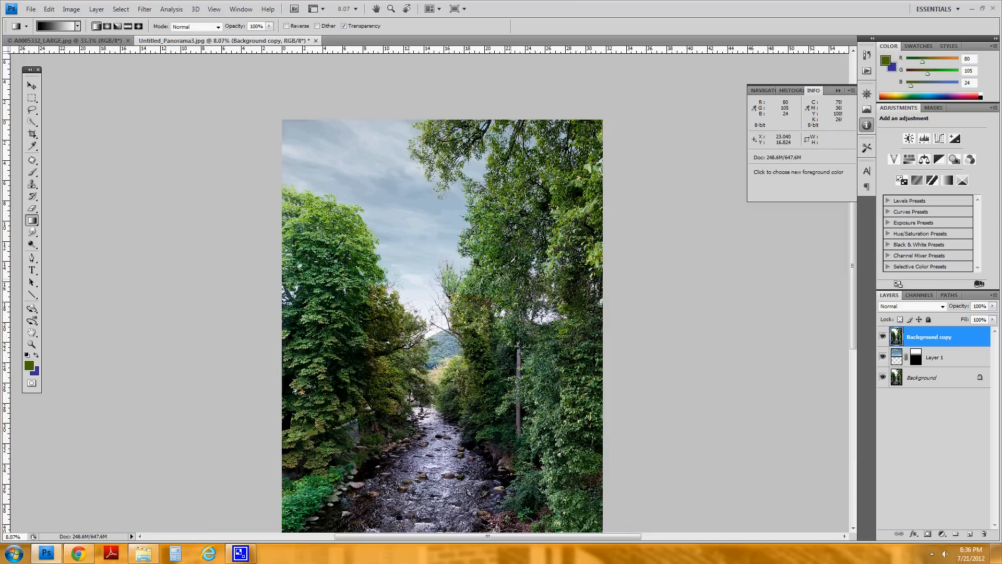
left_click(513, 260, "alt")
left_click_drag(514, 311, 504, 250)
scroll(504, 250, "down", 1)
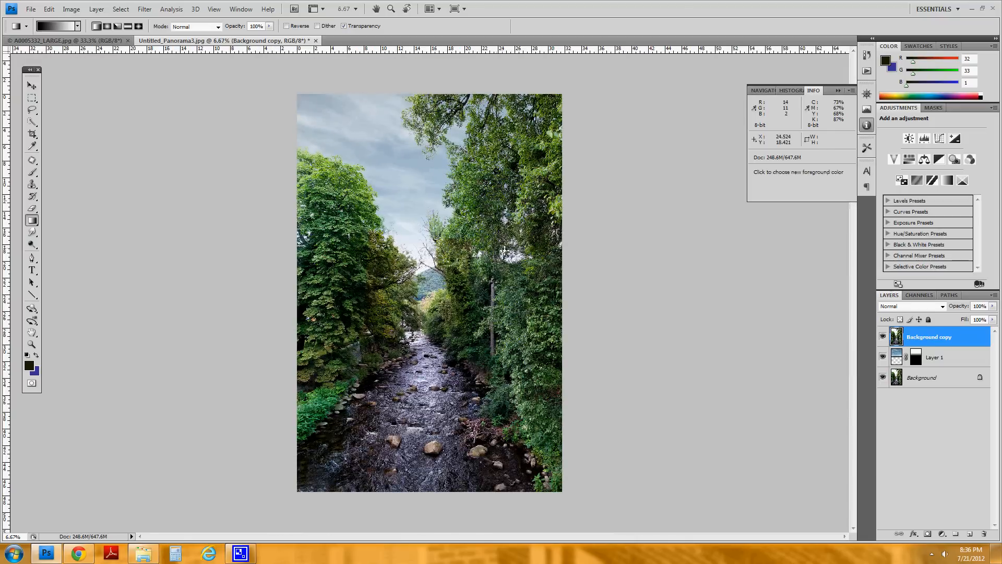
key("alt")
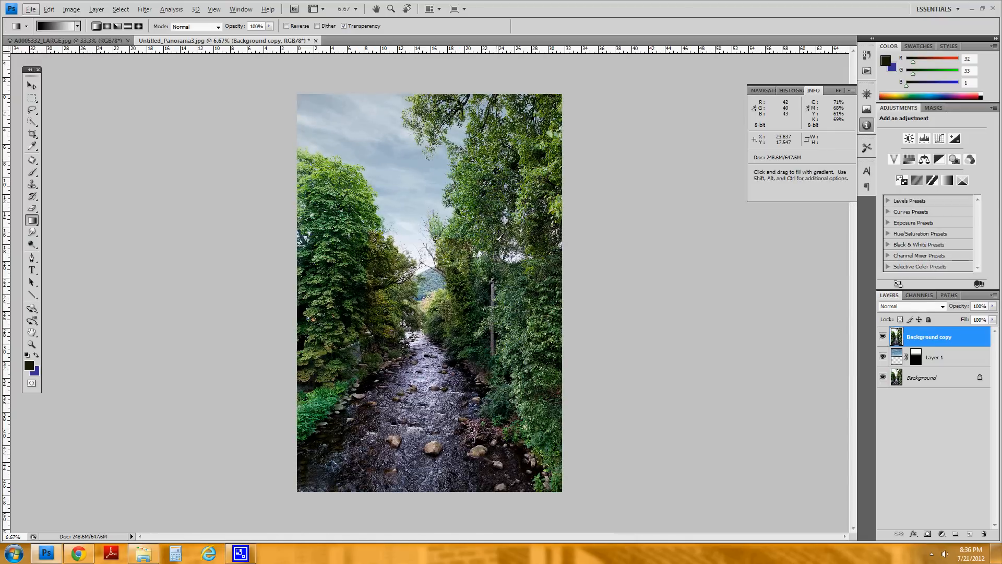